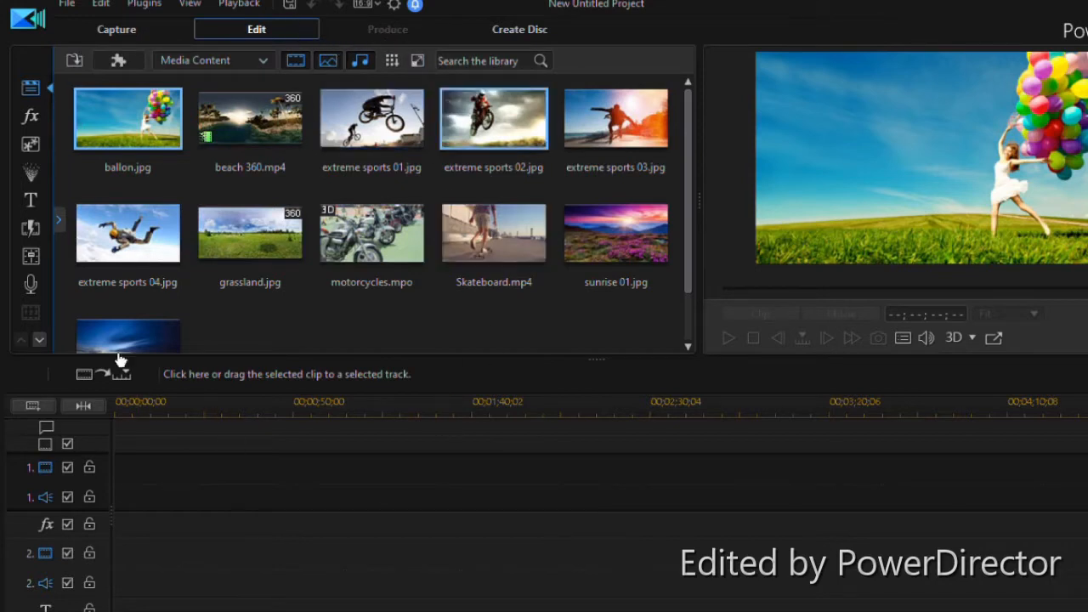
# Place IMG_8866.jpg, love.jpg and motorcycles.mpo together at the start of video track 1.
pyautogui.scroll(-1, 499, 218)
pyautogui.scroll(1, 498, 221)
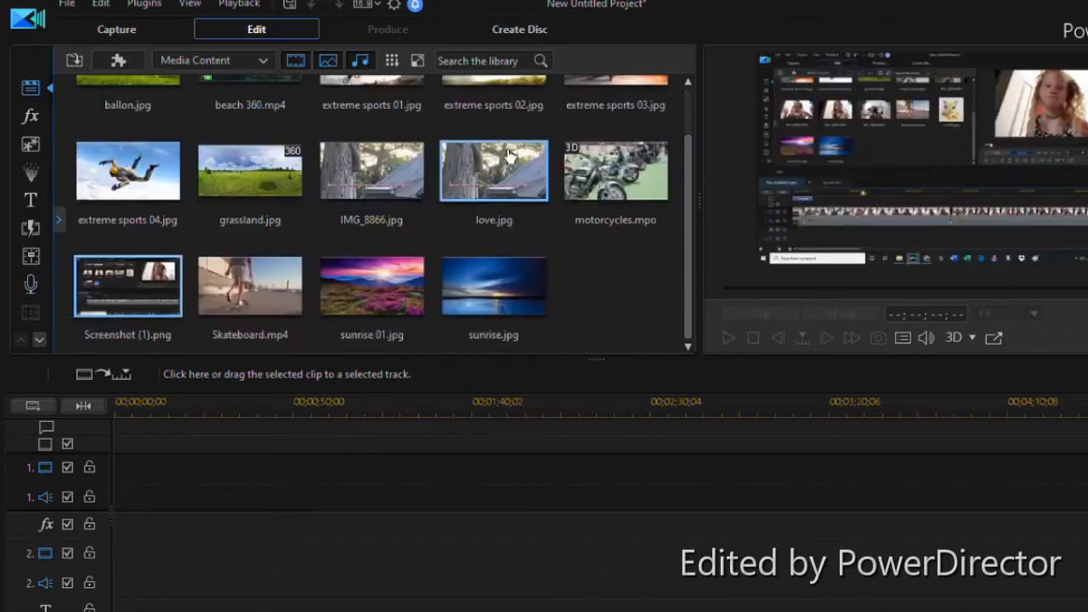
pyautogui.scroll(2, 561, 212)
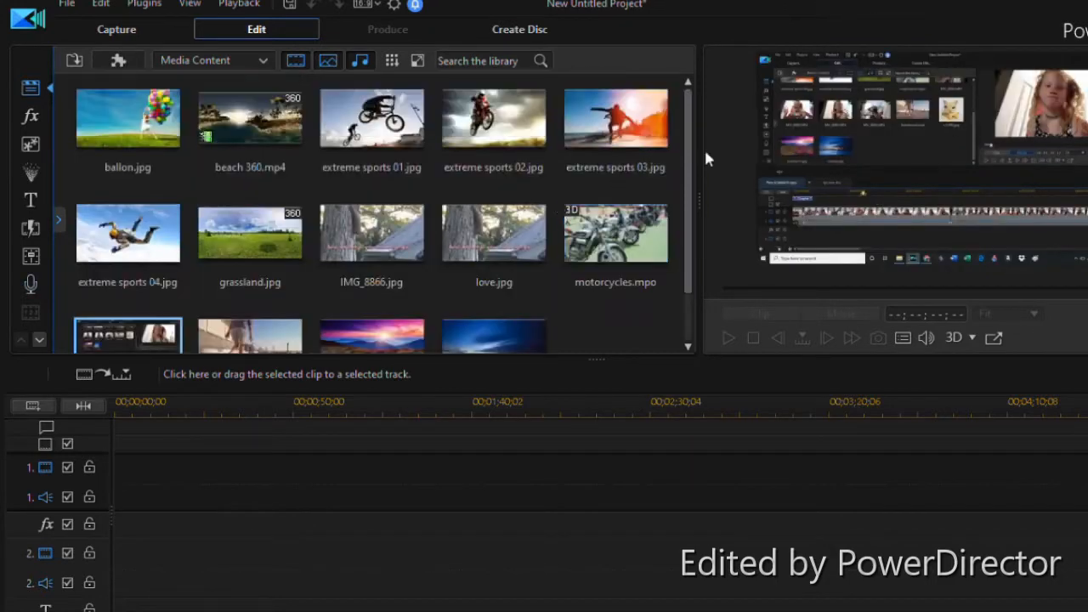
pyautogui.scroll(-2, 694, 233)
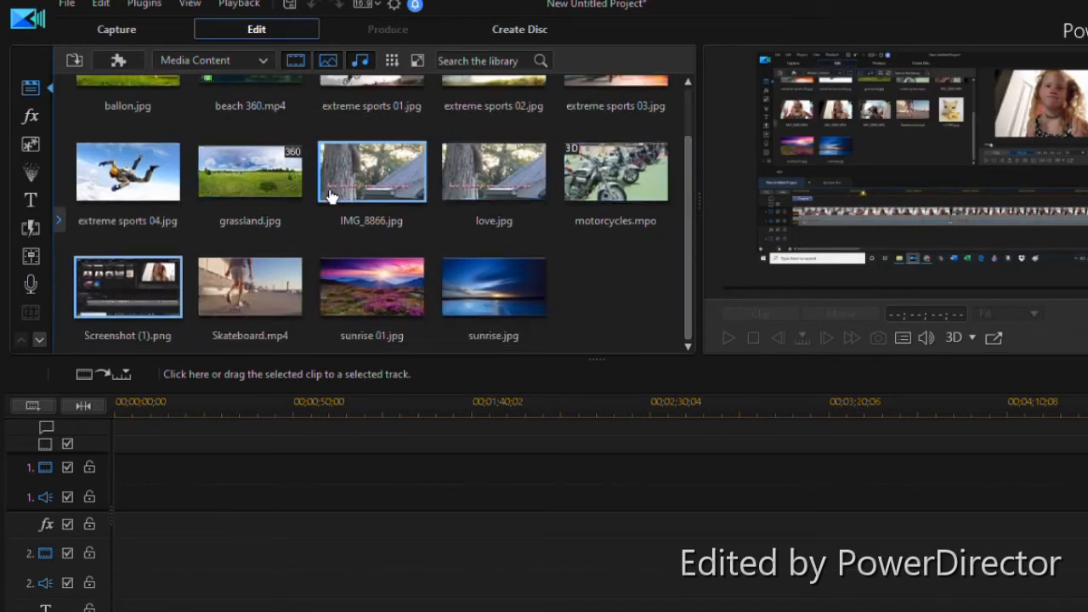
pyautogui.keyDown('shift'); pyautogui.click(379, 178); pyautogui.keyUp('shift')
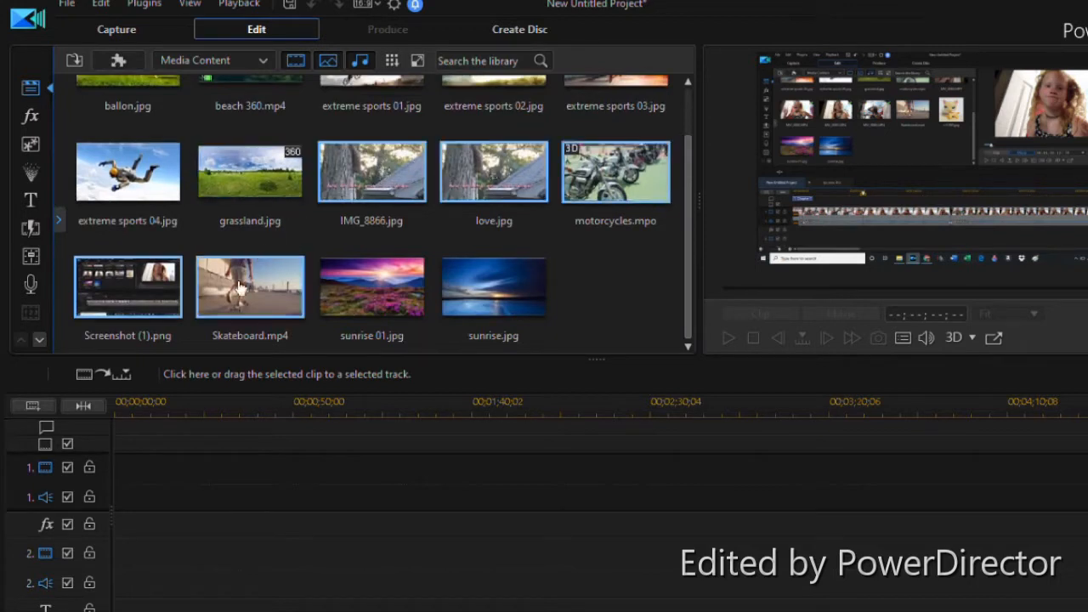
pyautogui.moveTo(364, 193); pyautogui.dragTo(408, 233)
pyautogui.keyDown('shift'); pyautogui.click(631, 155); pyautogui.keyUp('shift')
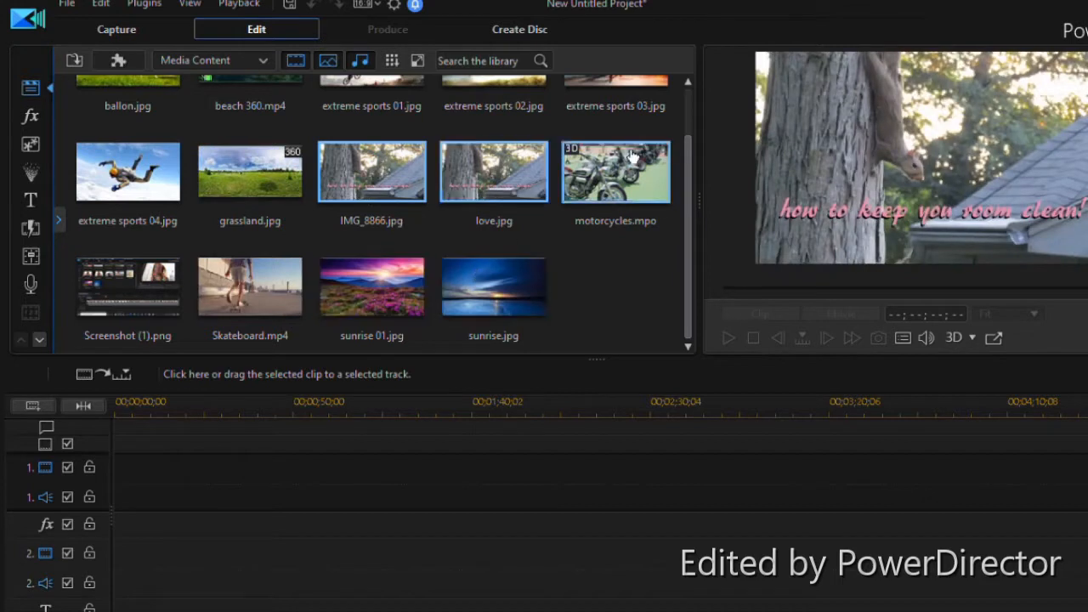
pyautogui.moveTo(377, 179)
pyautogui.mouseDown()
pyautogui.moveTo(384, 366)
pyautogui.moveTo(138, 497)
pyautogui.moveTo(120, 483)
pyautogui.mouseUp()
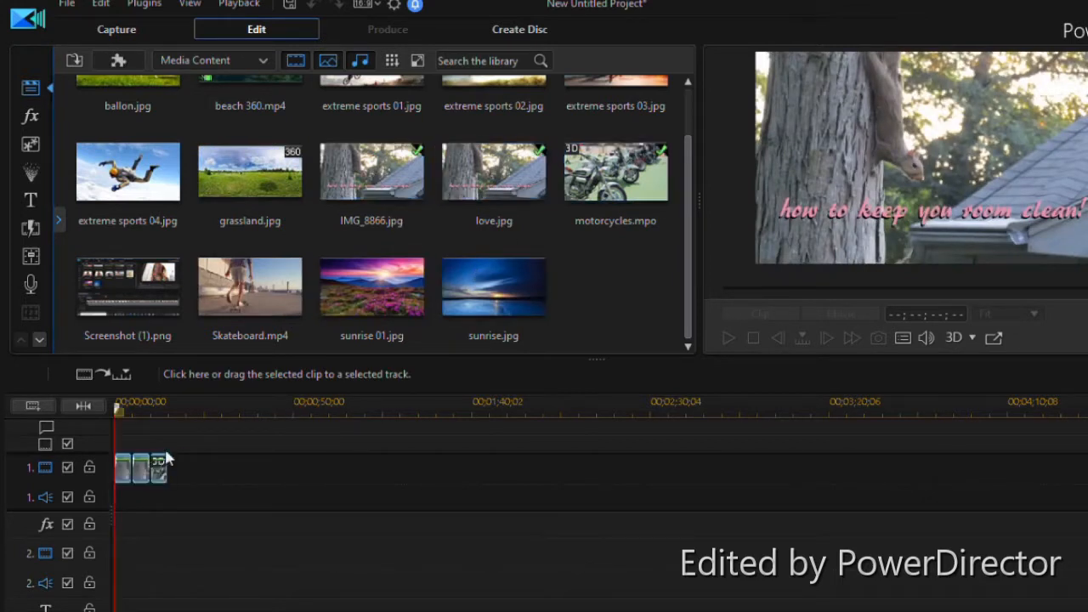
# Enlarge the timeline scale, preview the sequence on track 1, and inspect the IMG_8866 and love clips.
pyautogui.moveTo(203, 413); pyautogui.dragTo(144, 527)
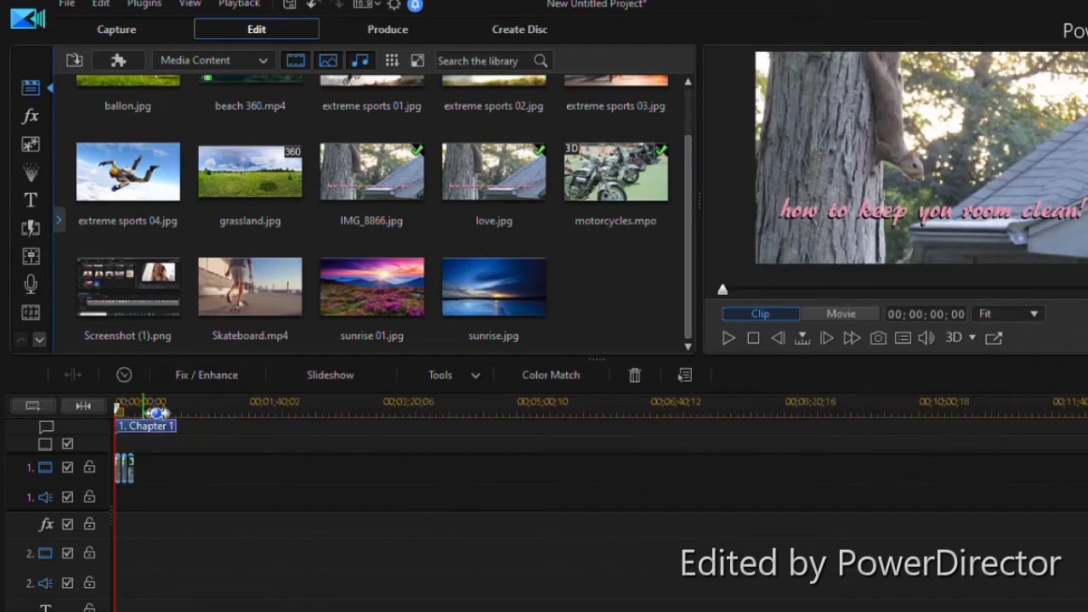
pyautogui.moveTo(157, 413); pyautogui.dragTo(554, 412)
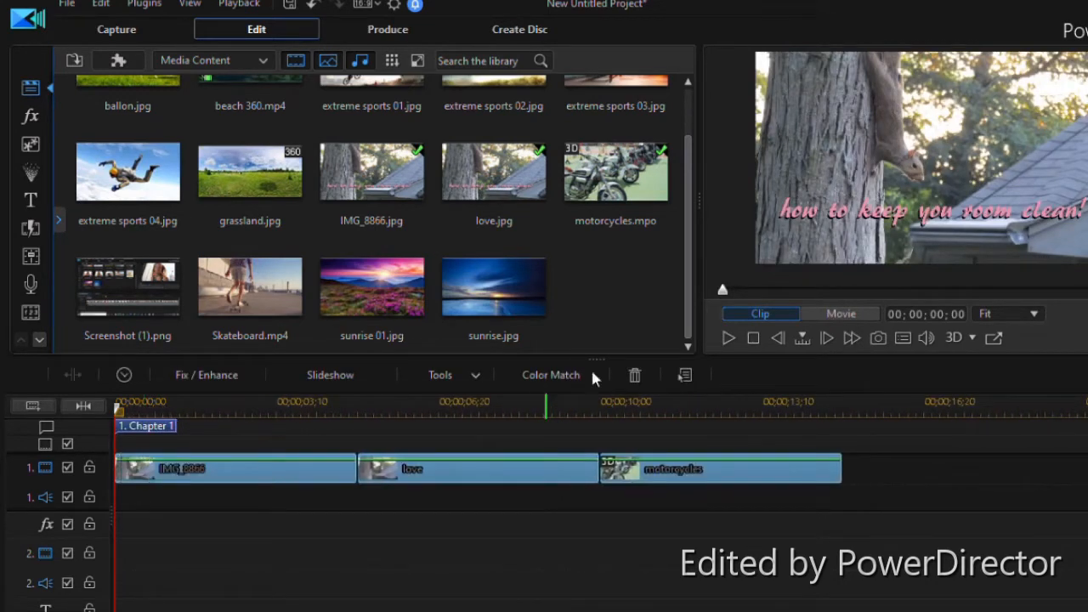
pyautogui.click(727, 338)
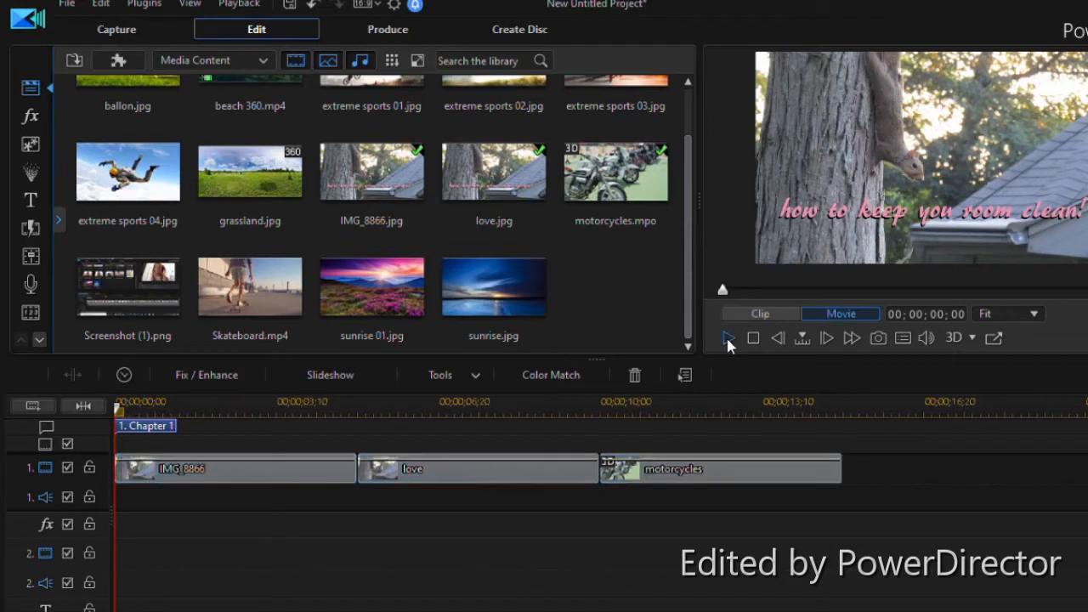
pyautogui.click(335, 474)
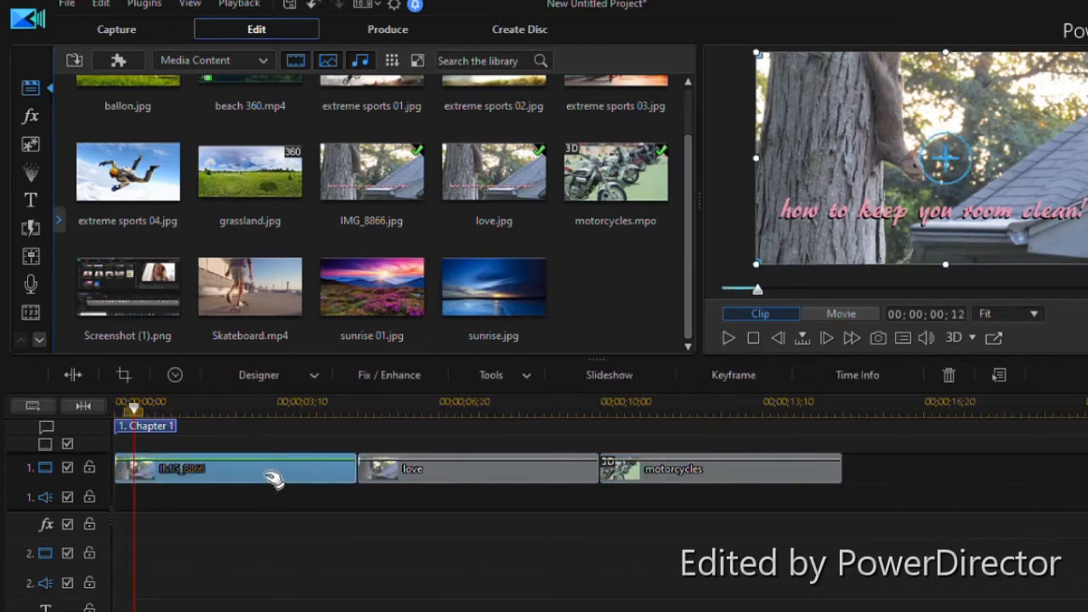
pyautogui.click(399, 475)
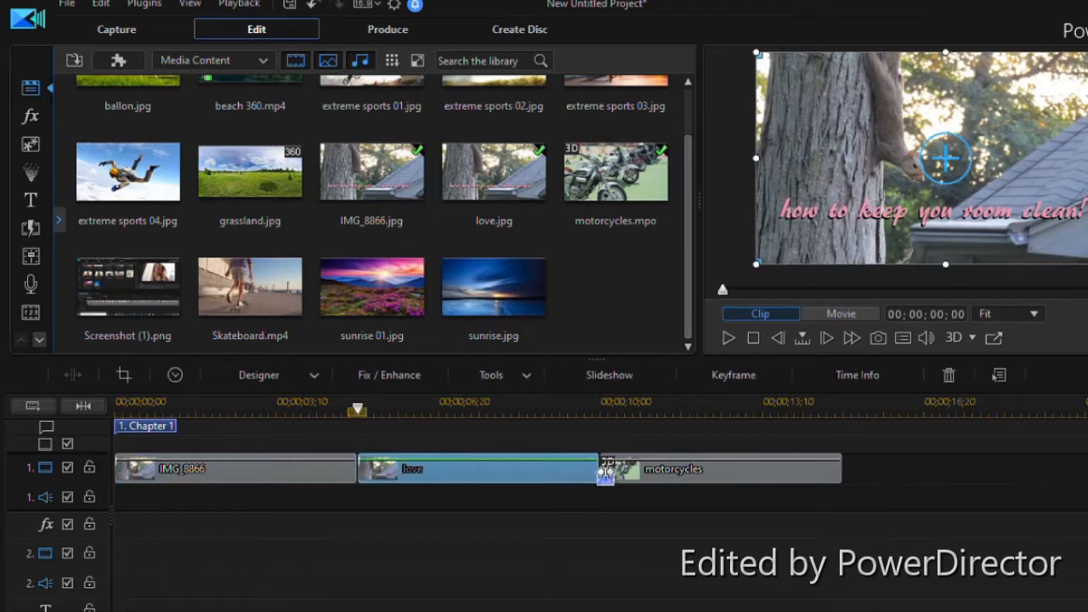
pyautogui.moveTo(605, 473); pyautogui.dragTo(605, 496)
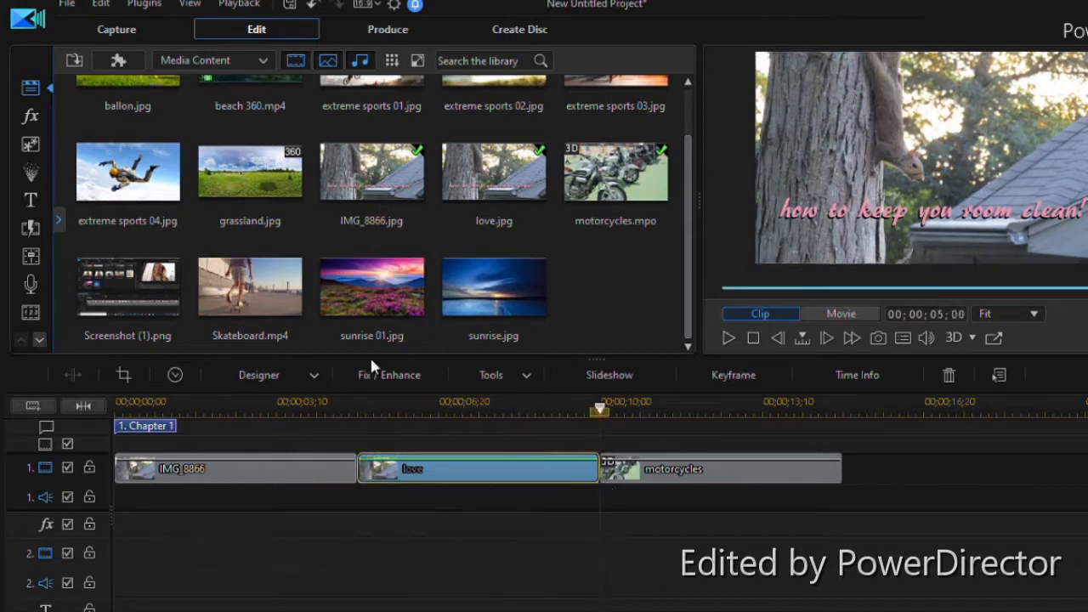
# Insert Screenshot (1).png on track 1 over the end of the love clip, and shorten it to about 25 frames with no gap before motorcycles.
pyautogui.moveTo(470, 297); pyautogui.dragTo(209, 329)
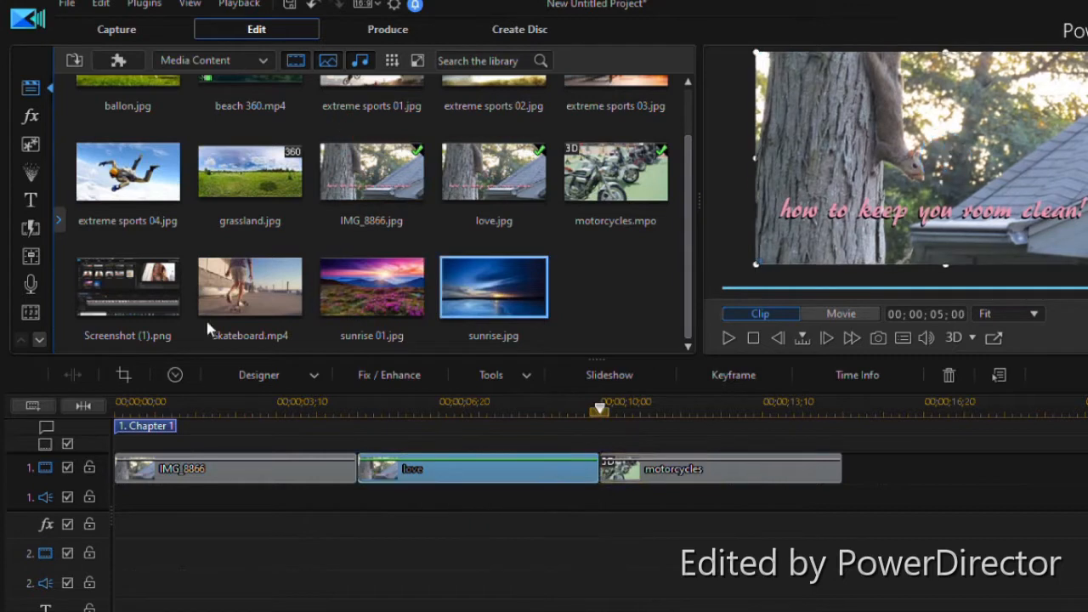
pyautogui.moveTo(151, 288); pyautogui.dragTo(661, 498)
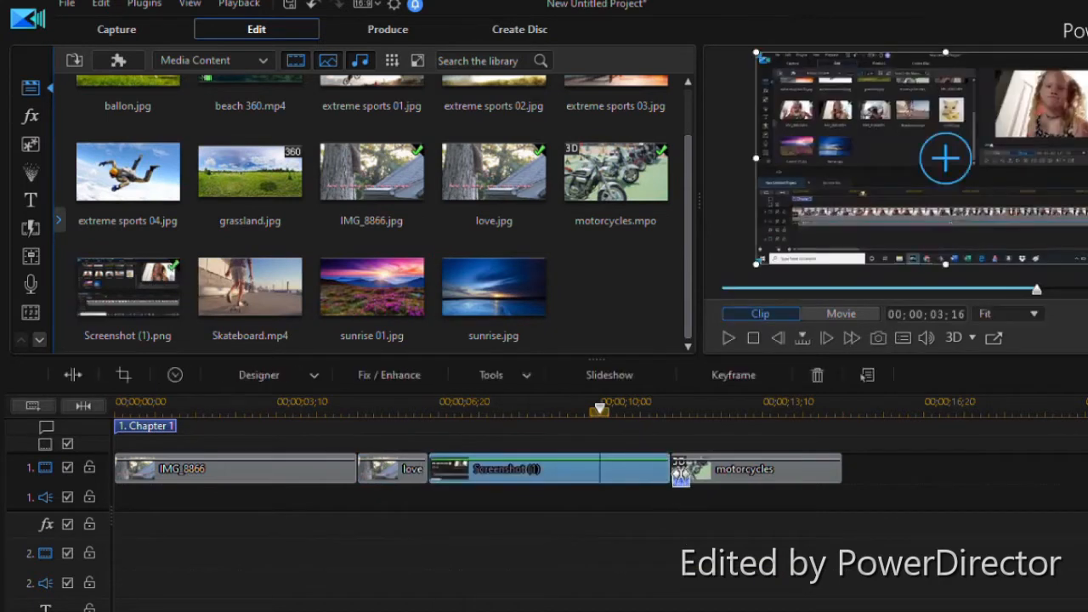
pyautogui.click(557, 507)
pyautogui.moveTo(556, 506); pyautogui.dragTo(480, 525)
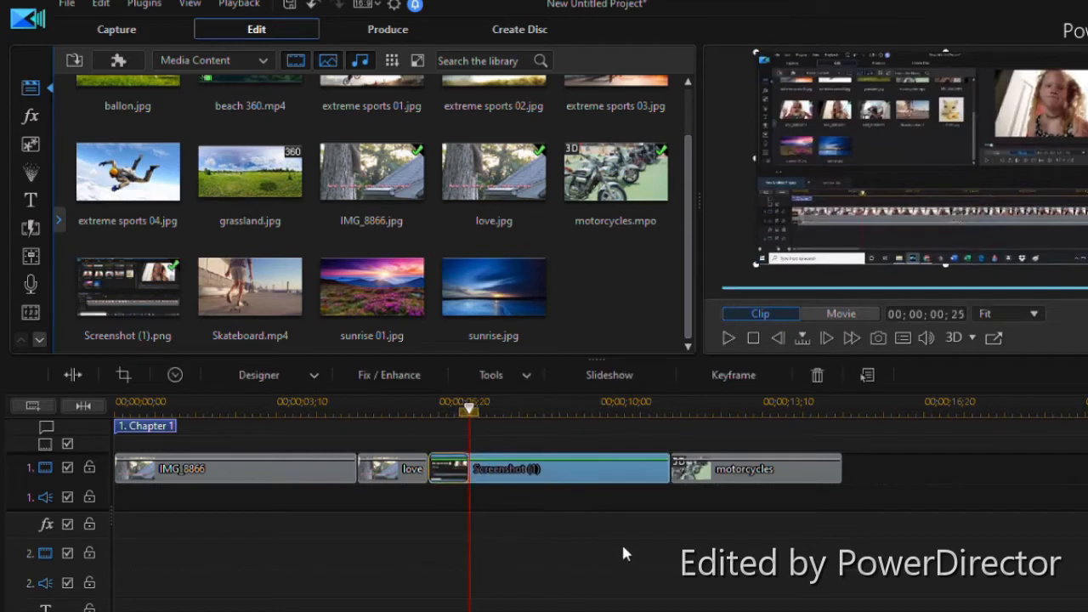
pyautogui.click(622, 542)
pyautogui.moveTo(473, 428); pyautogui.dragTo(3, 578)
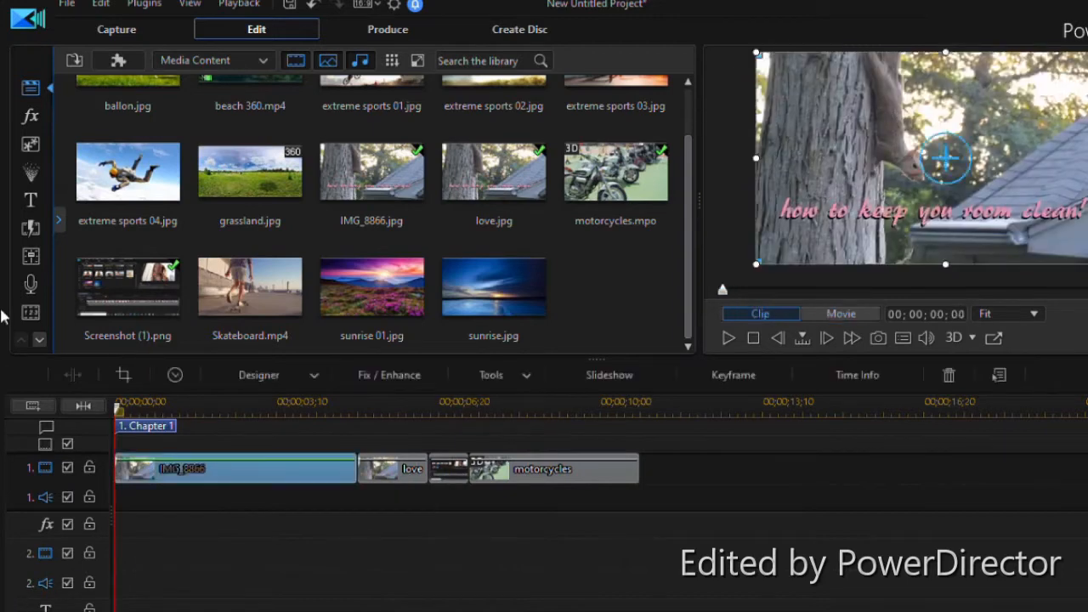
# Show the media library's category list and look through the Color Boards and Background Images collections.
pyautogui.click(62, 223)
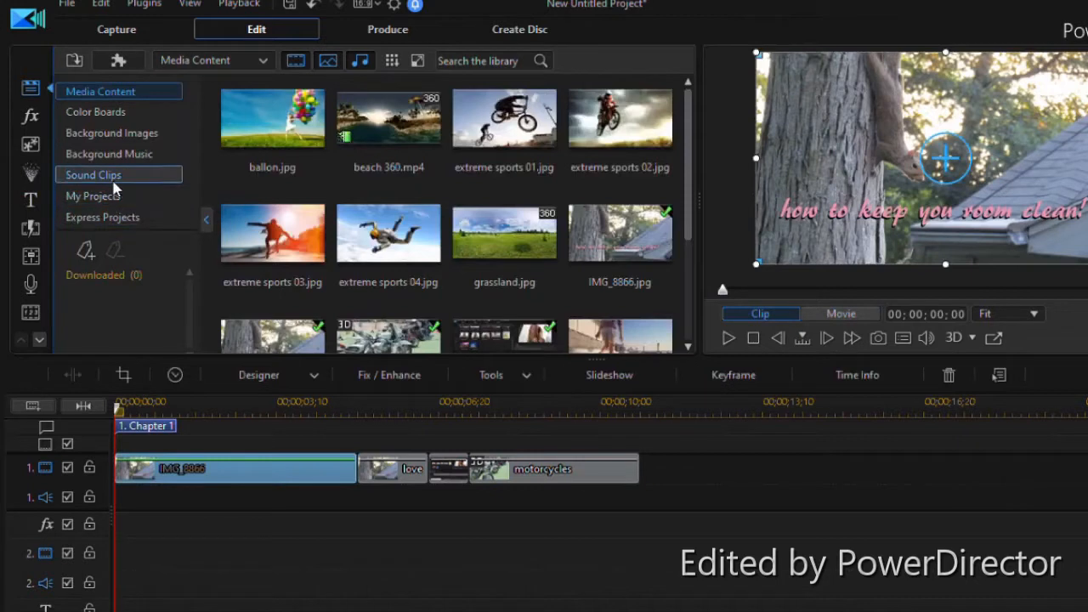
pyautogui.click(155, 111)
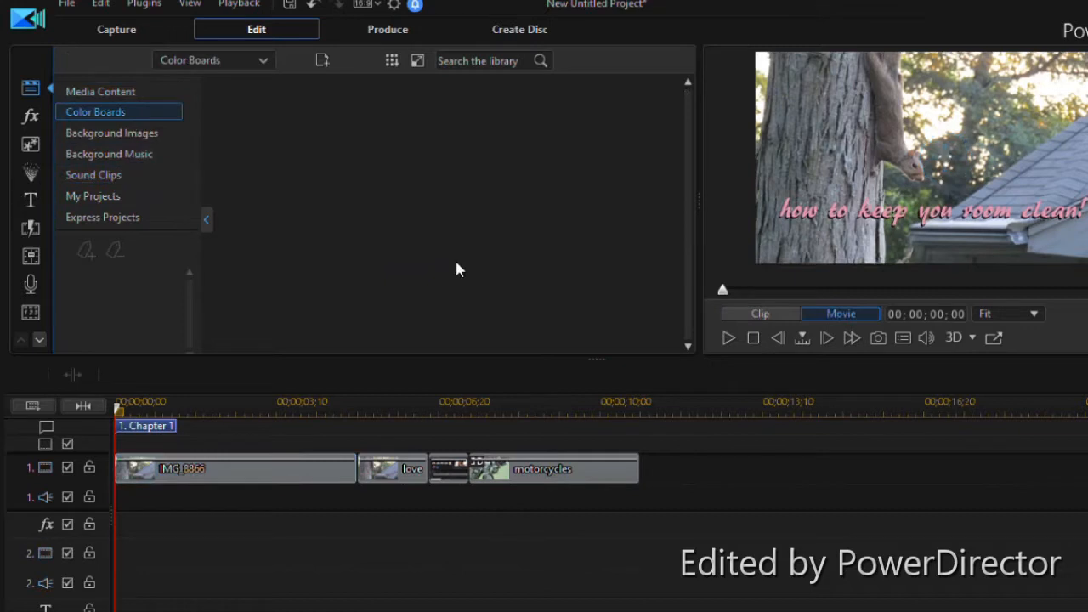
pyautogui.click(132, 144)
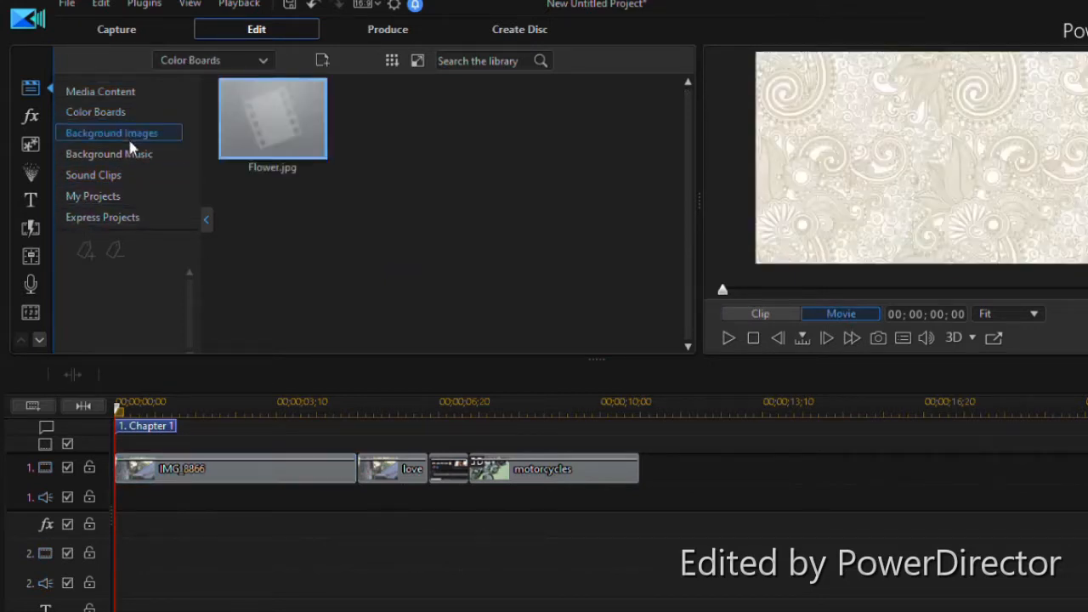
pyautogui.scroll(-1, 396, 207)
pyautogui.scroll(1, 397, 204)
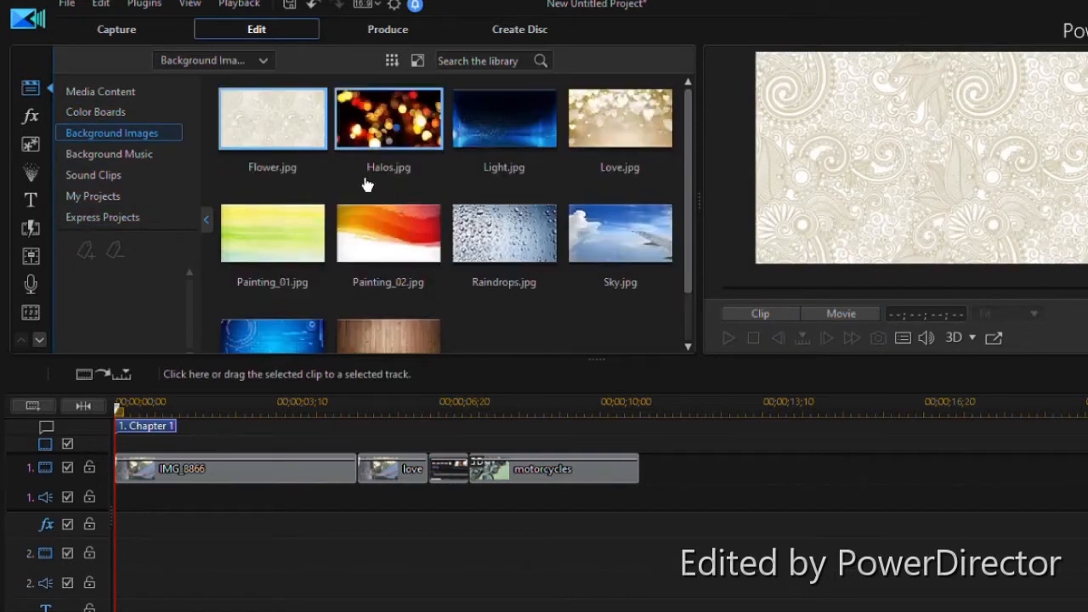
# Look through the available tracks in Background Music and the effects in Sound Clips.
pyautogui.click(147, 158)
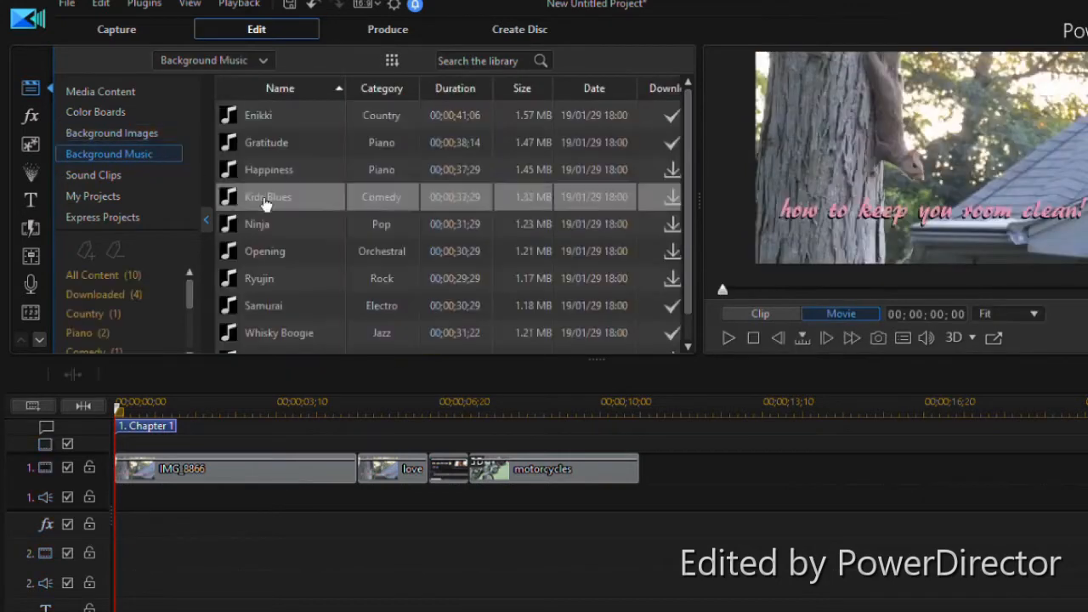
pyautogui.scroll(-1, 585, 207)
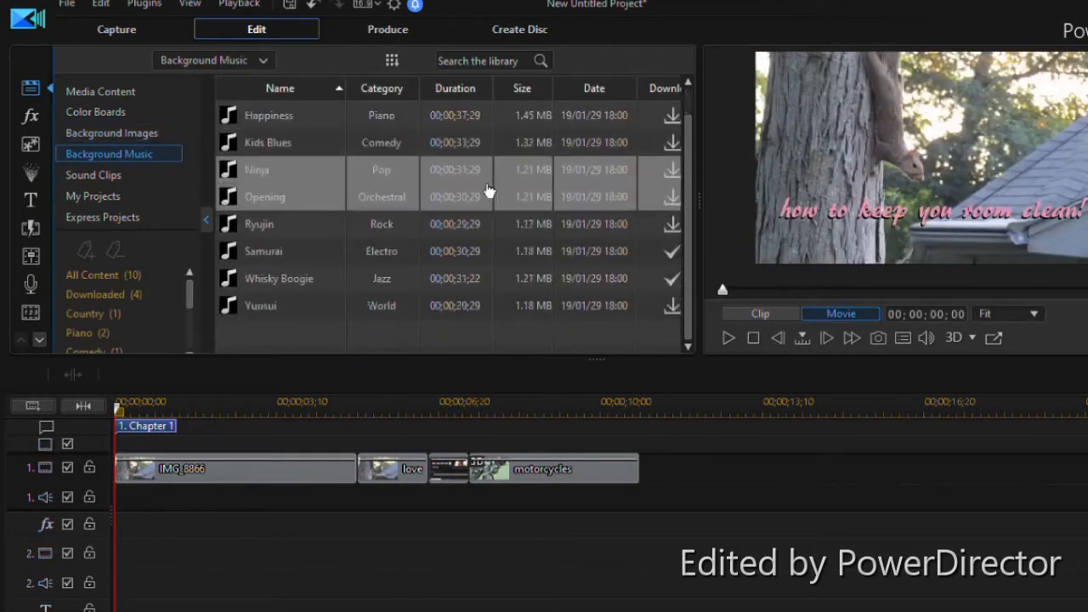
pyautogui.scroll(1, 486, 189)
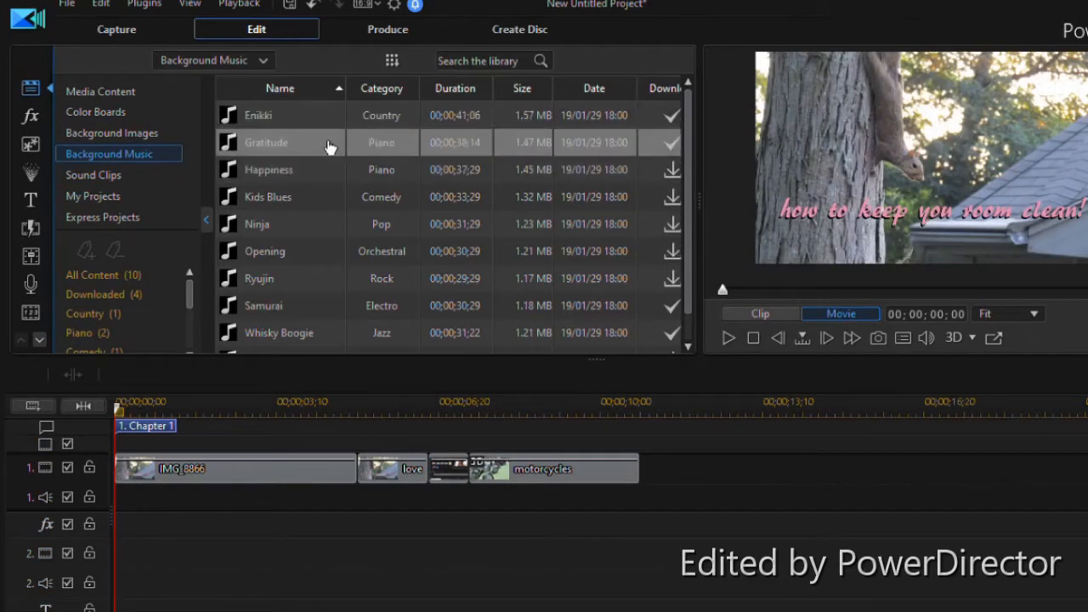
pyautogui.scroll(-1, 331, 145)
pyautogui.scroll(1, 331, 145)
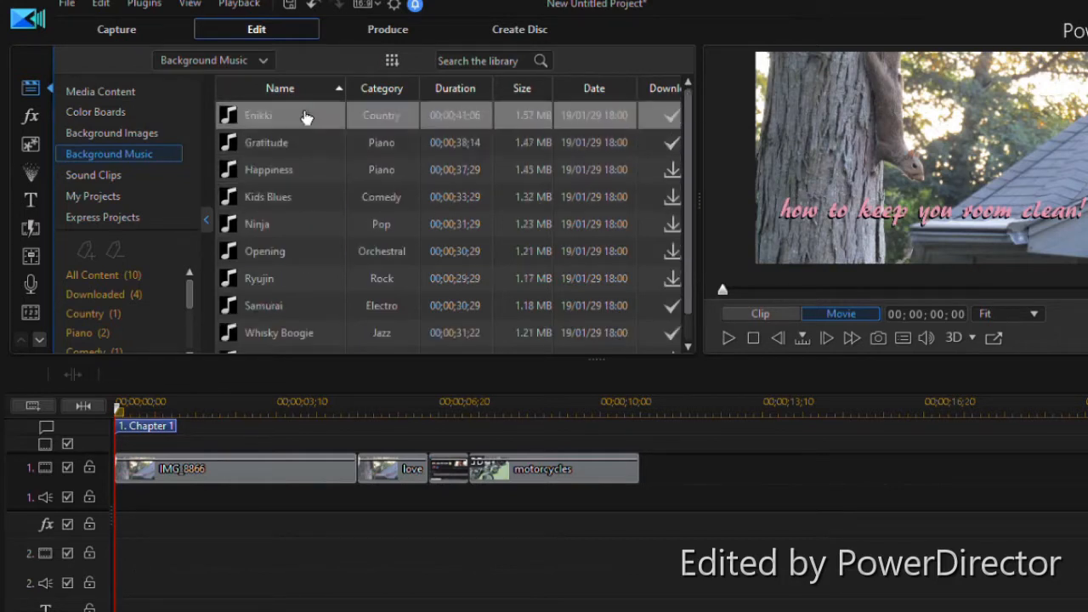
pyautogui.click(128, 176)
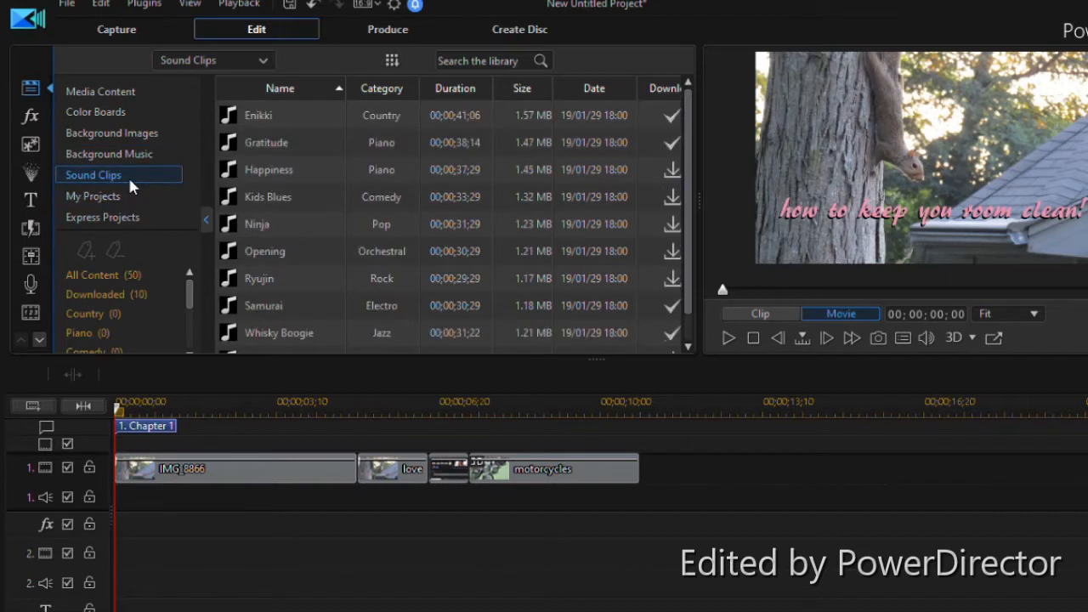
pyautogui.scroll(-3, 586, 255)
pyautogui.scroll(2, 544, 238)
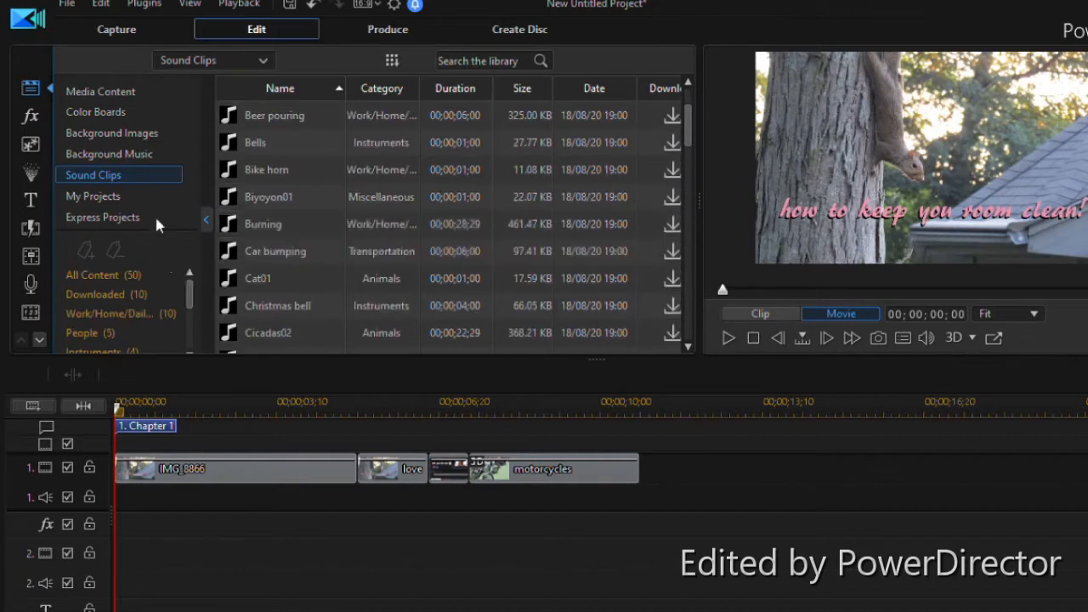
# Add the saved project "lps atro" to track 1, directly after the motorcycles clip.
pyautogui.click(100, 196)
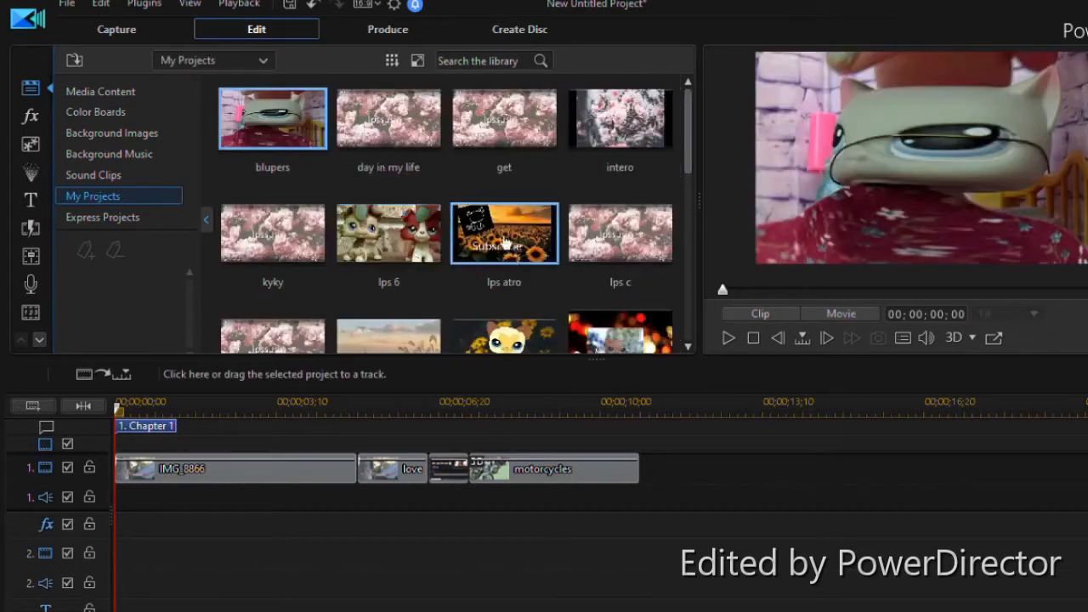
pyautogui.scroll(-5, 497, 211)
pyautogui.scroll(5, 500, 230)
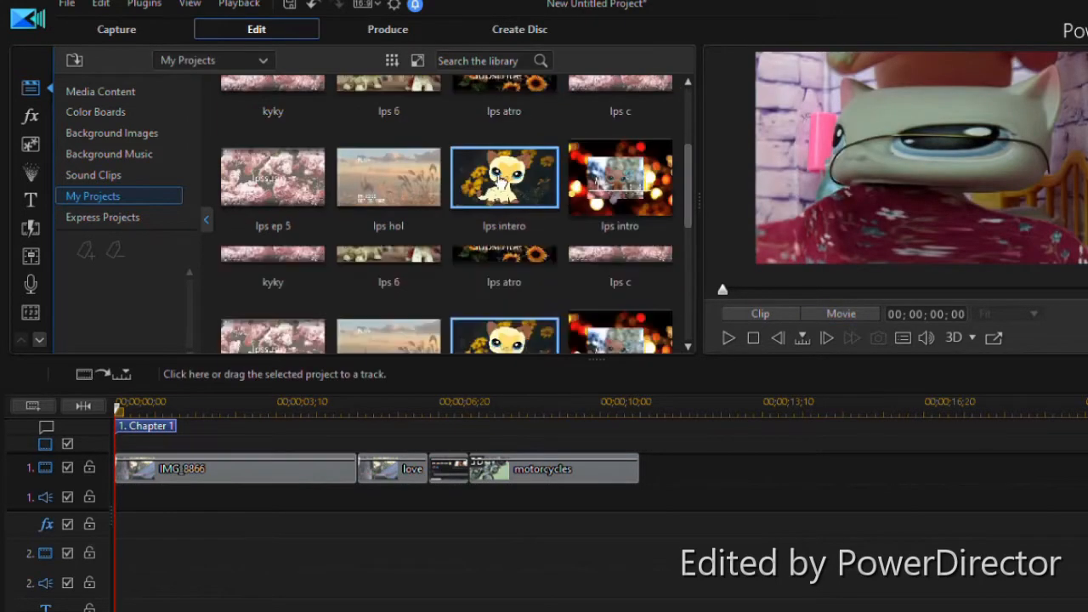
pyautogui.moveTo(501, 244); pyautogui.dragTo(649, 465)
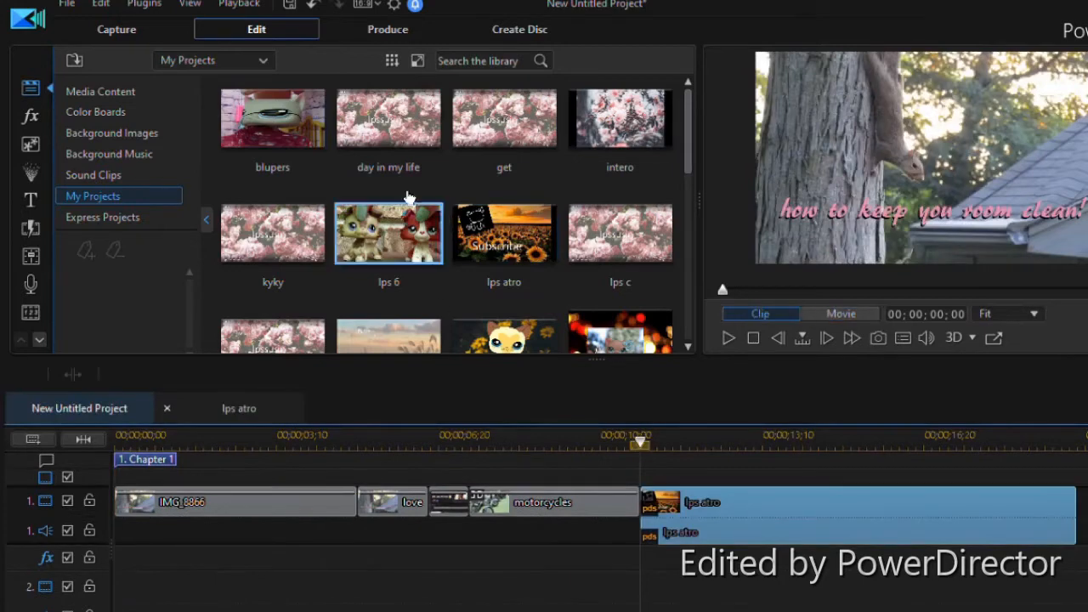
# Play the movie from the inserted lps atro project, pause it, and return the playhead to the start.
pyautogui.click(666, 394)
pyautogui.press('space')
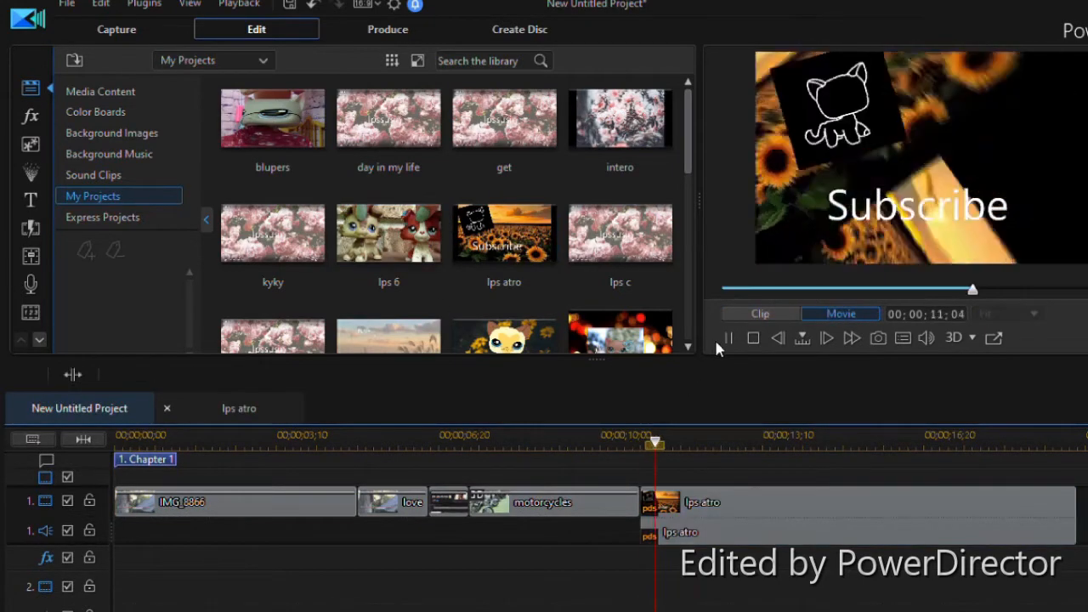
pyautogui.click(730, 337)
pyautogui.moveTo(695, 457); pyautogui.dragTo(85, 526)
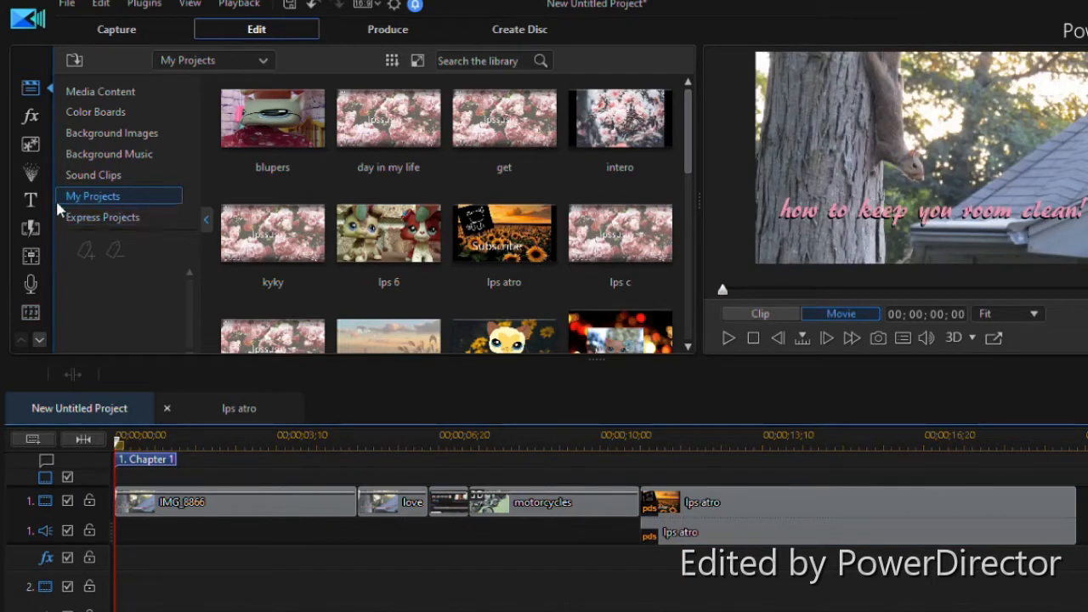
# Browse the video effects categories and search all effects for "tv".
pyautogui.click(30, 119)
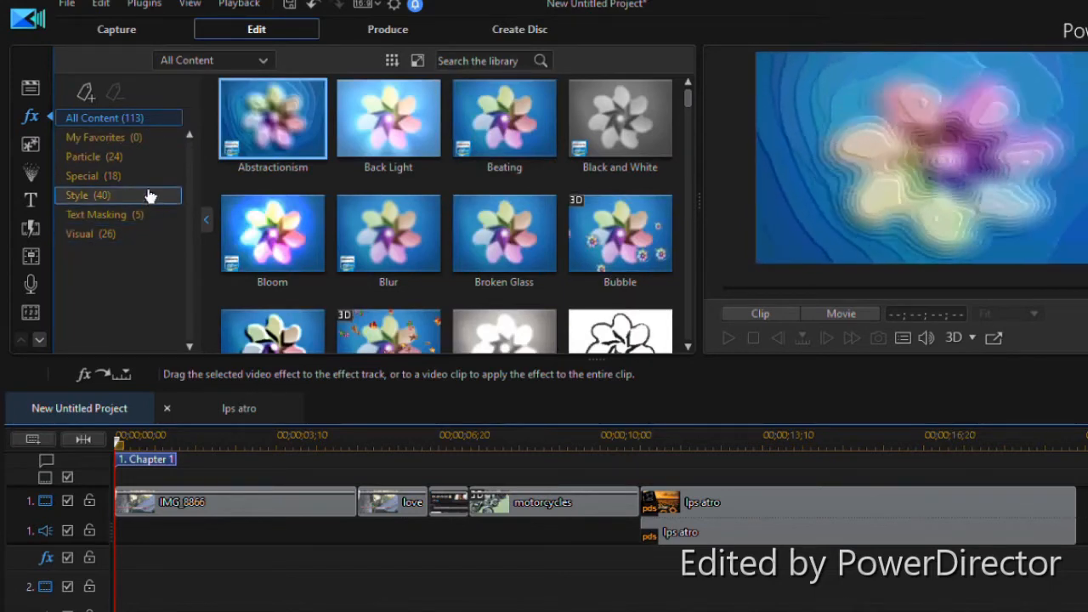
pyautogui.click(153, 139)
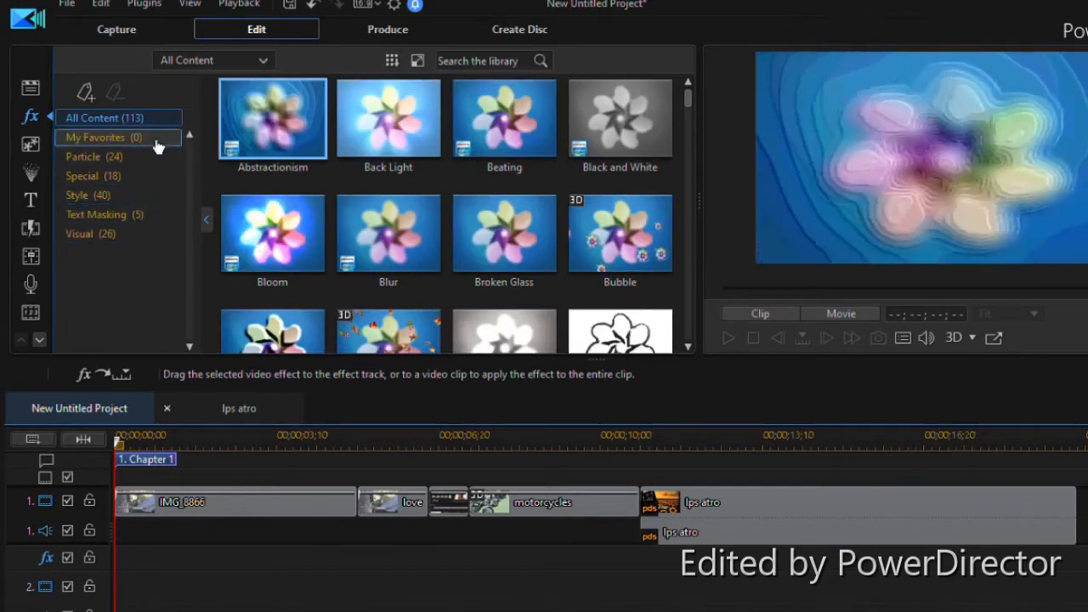
pyautogui.click(158, 122)
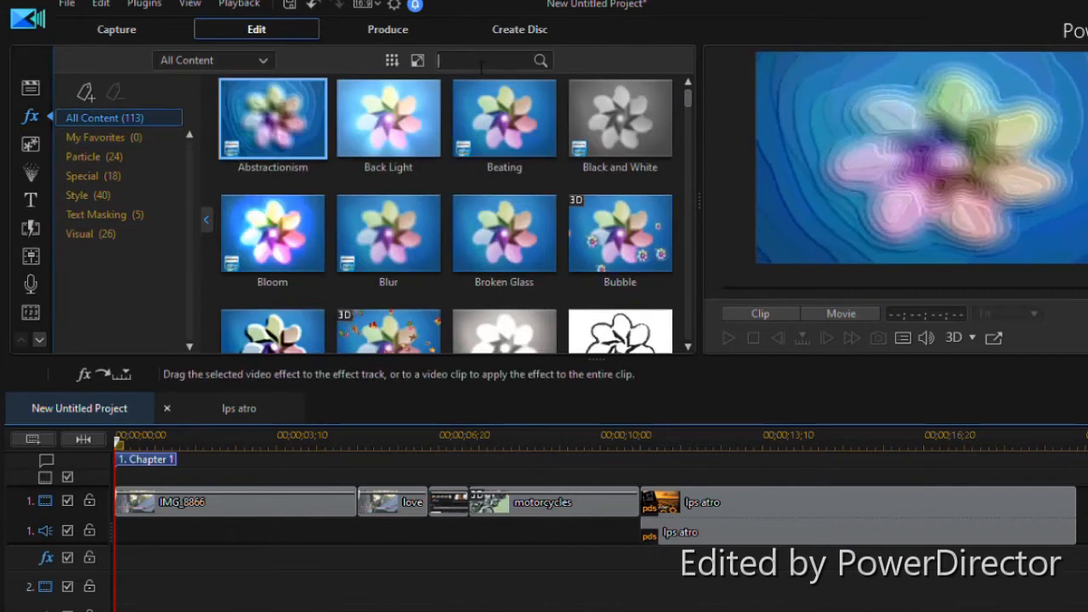
pyautogui.write('tv')
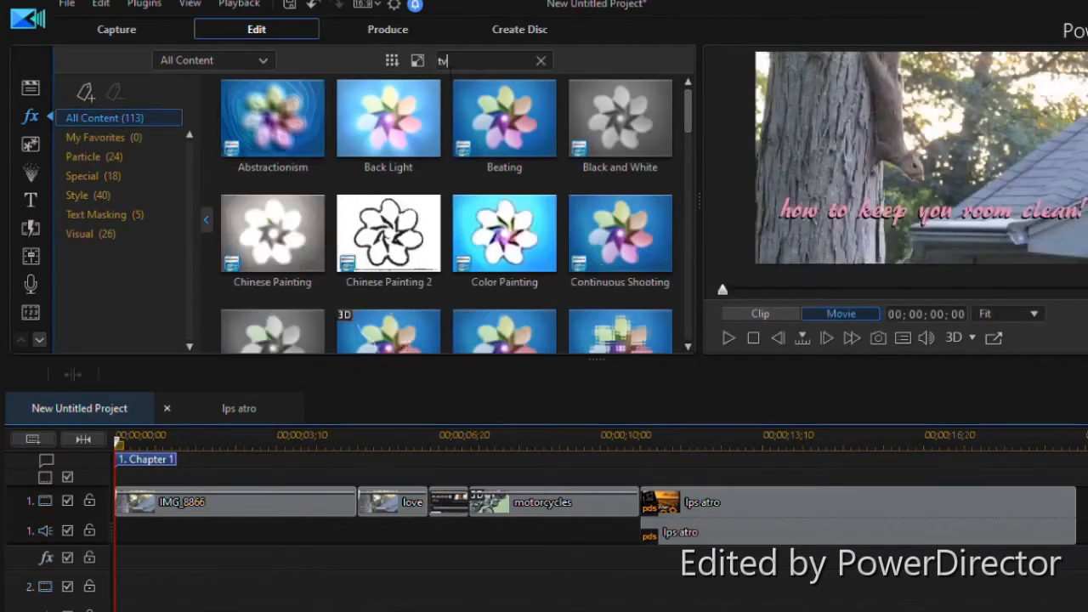
# Add the TV Simulator effect at the start of the effect track, shorten it to about 2 seconds, and preview it.
pyautogui.moveTo(324, 149); pyautogui.dragTo(330, 366)
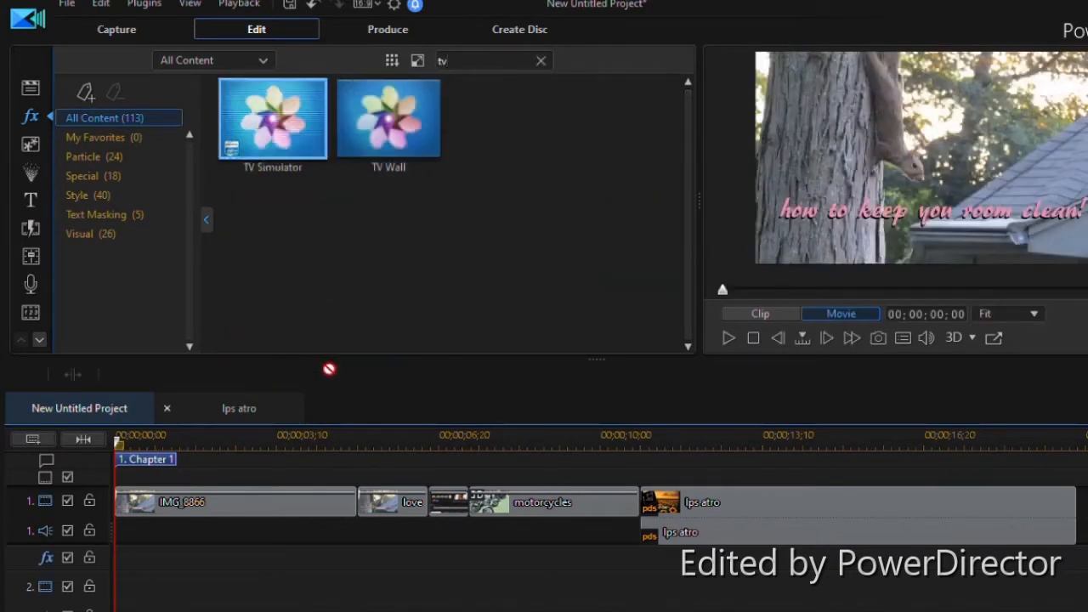
pyautogui.moveTo(283, 119); pyautogui.dragTo(106, 561)
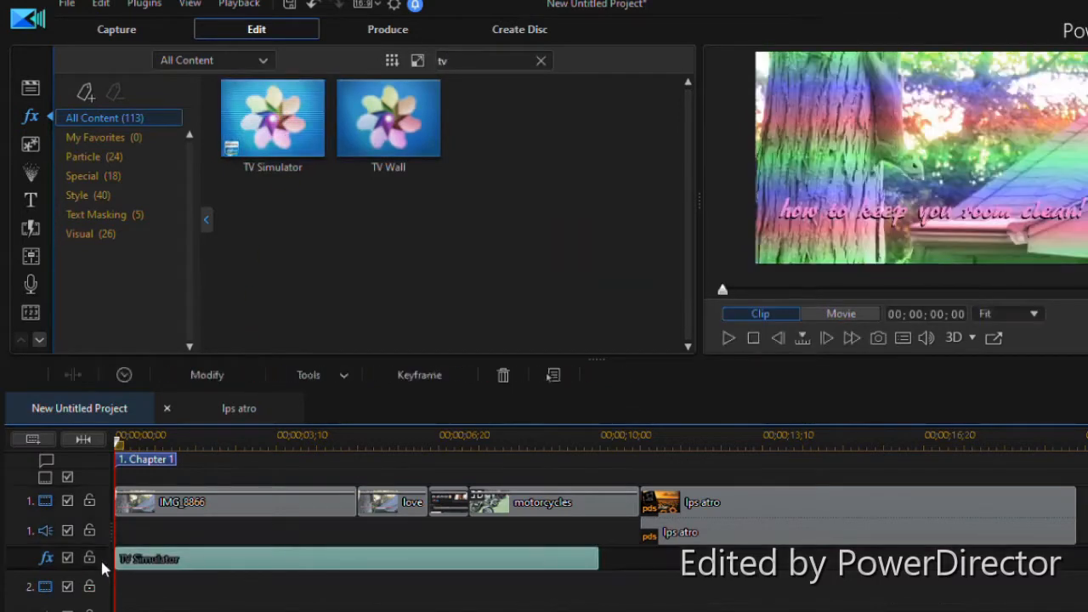
pyautogui.moveTo(606, 564); pyautogui.dragTo(207, 608)
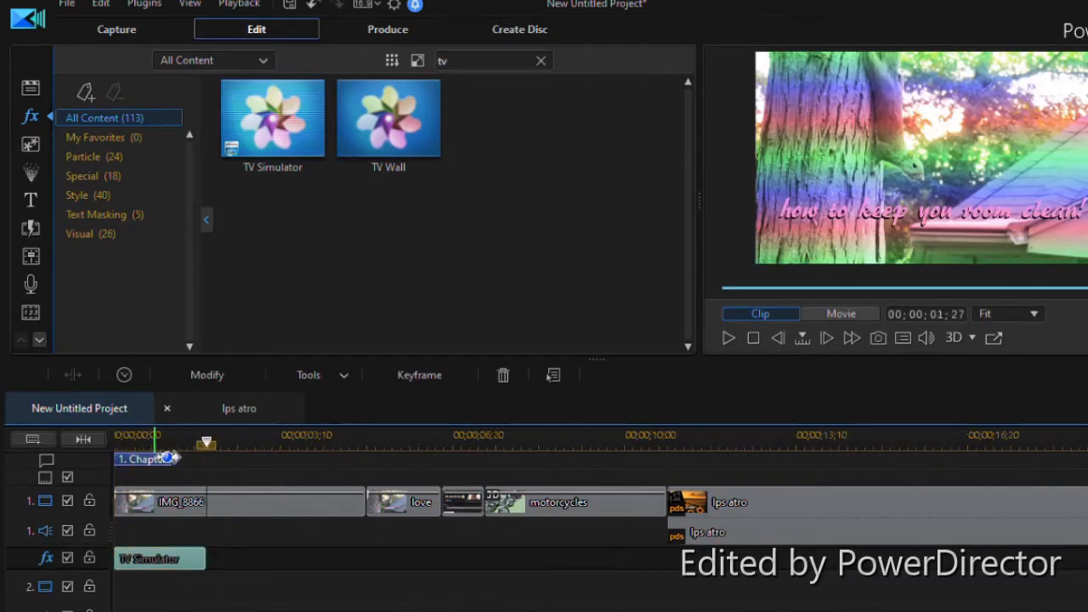
pyautogui.press('space')
pyautogui.press('space')
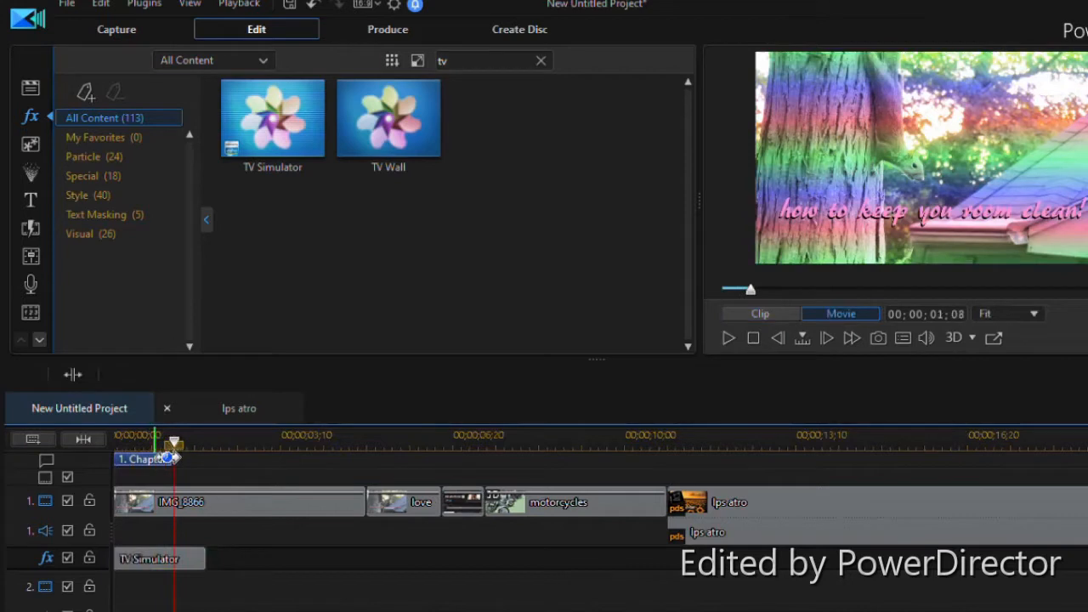
# Search the video effects for "old" and add Old Movie to the effect track, a short gap after TV Simulator.
pyautogui.click(541, 61)
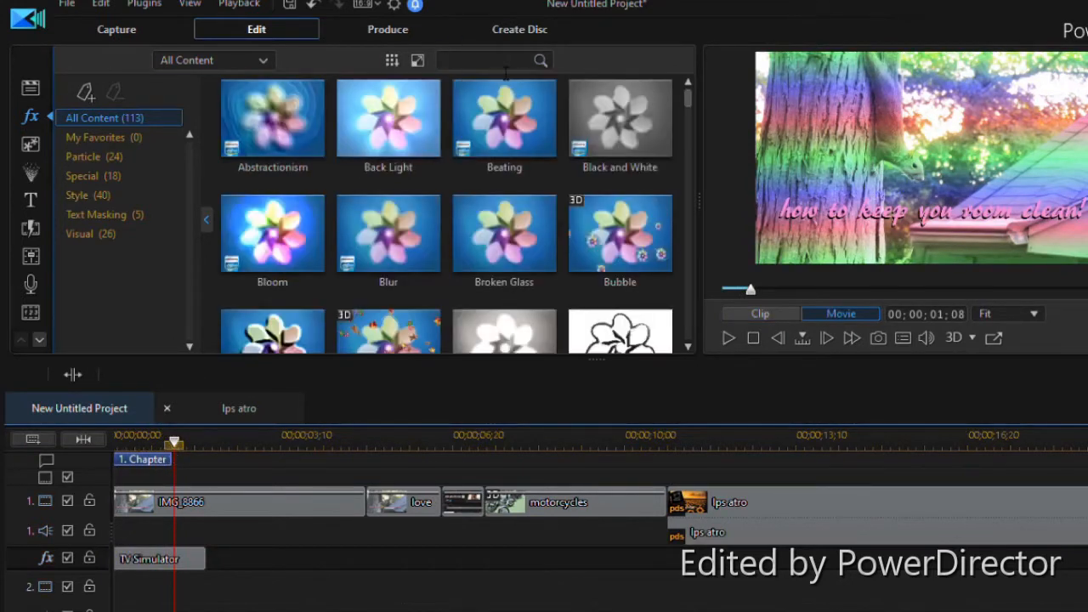
pyautogui.press('Return')
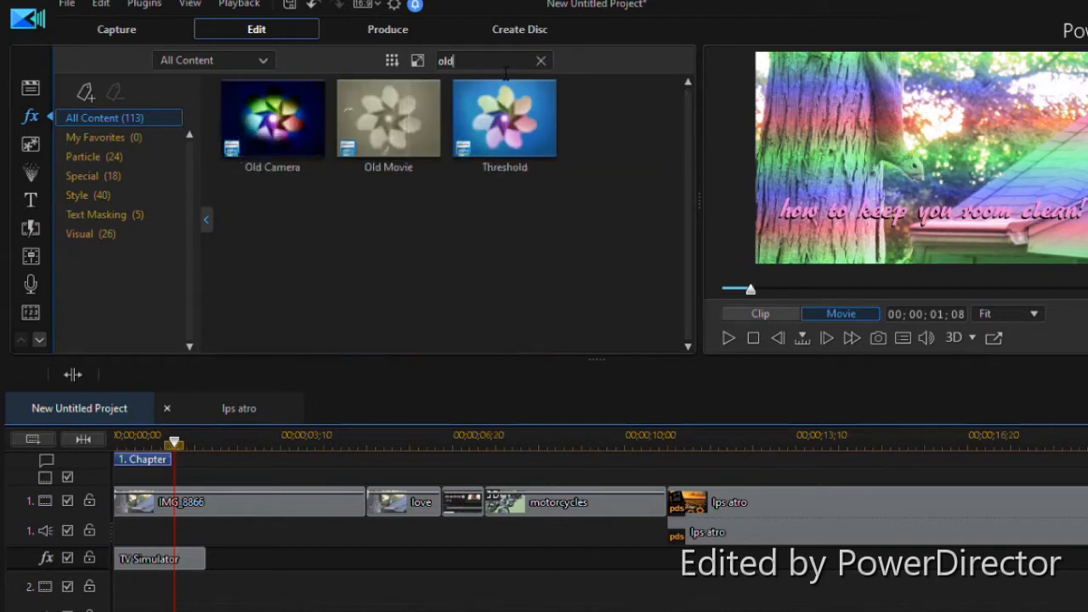
pyautogui.moveTo(389, 119); pyautogui.dragTo(262, 575)
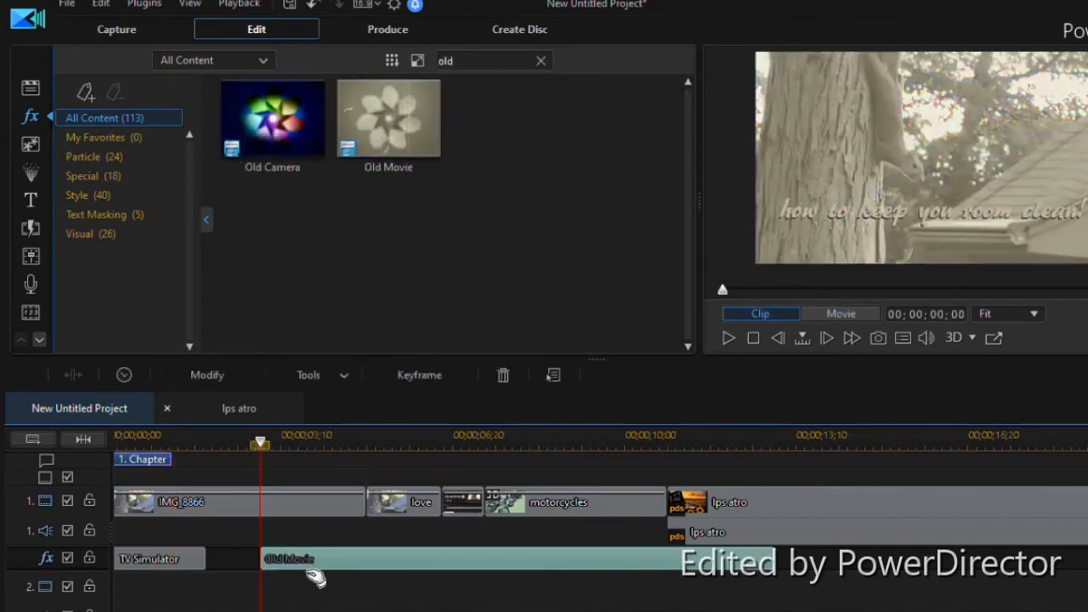
# Open the Old Movie effect's settings with the playhead inside the clip, and set Artifact Quantity and Degree to 0.
pyautogui.click(332, 443)
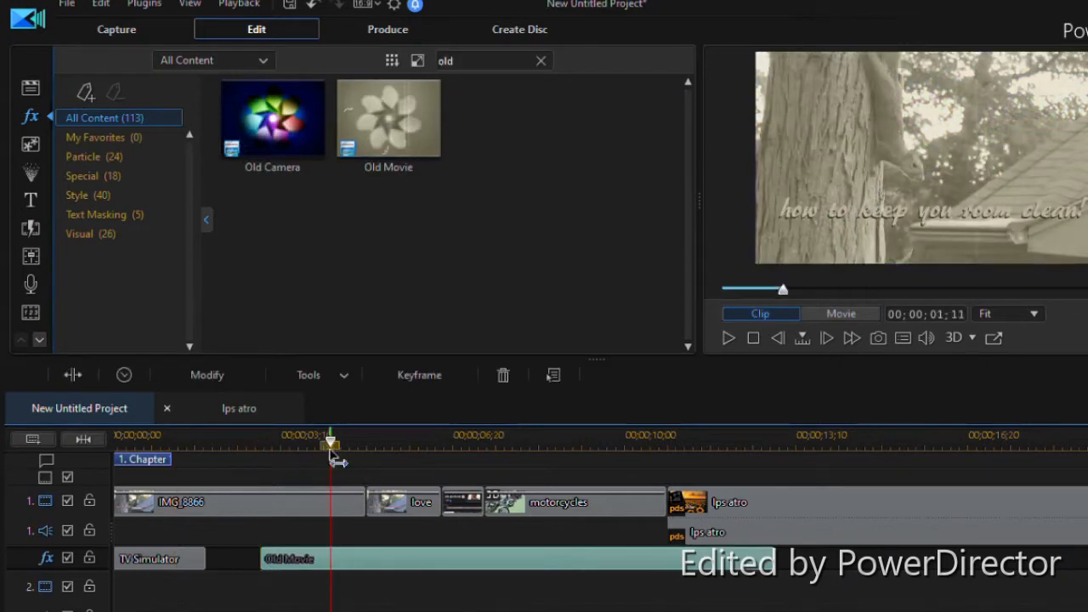
pyautogui.doubleClick(421, 555)
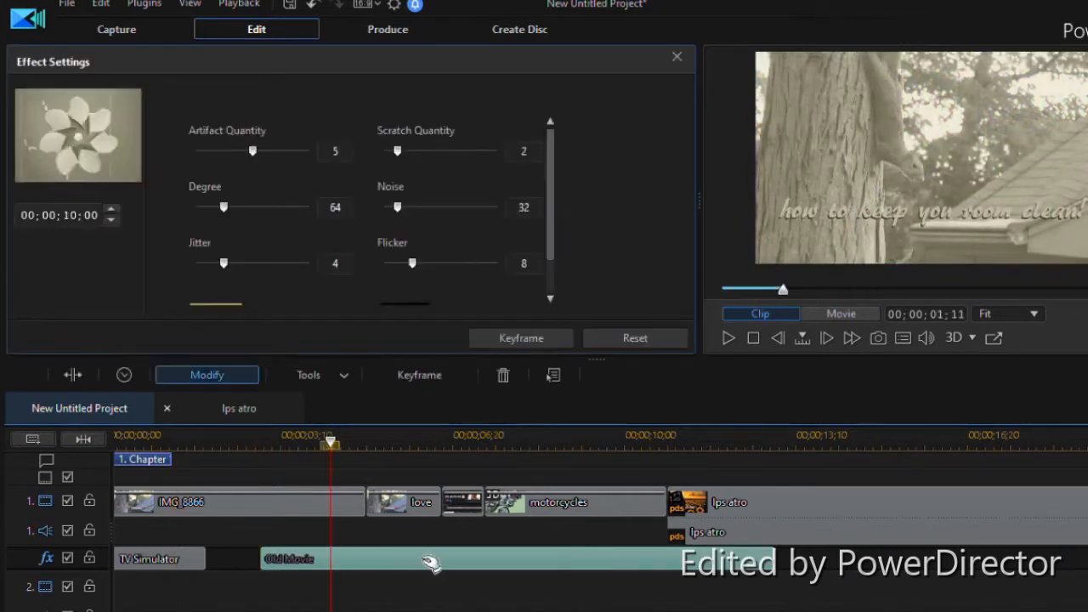
pyautogui.moveTo(252, 148); pyautogui.dragTo(217, 151)
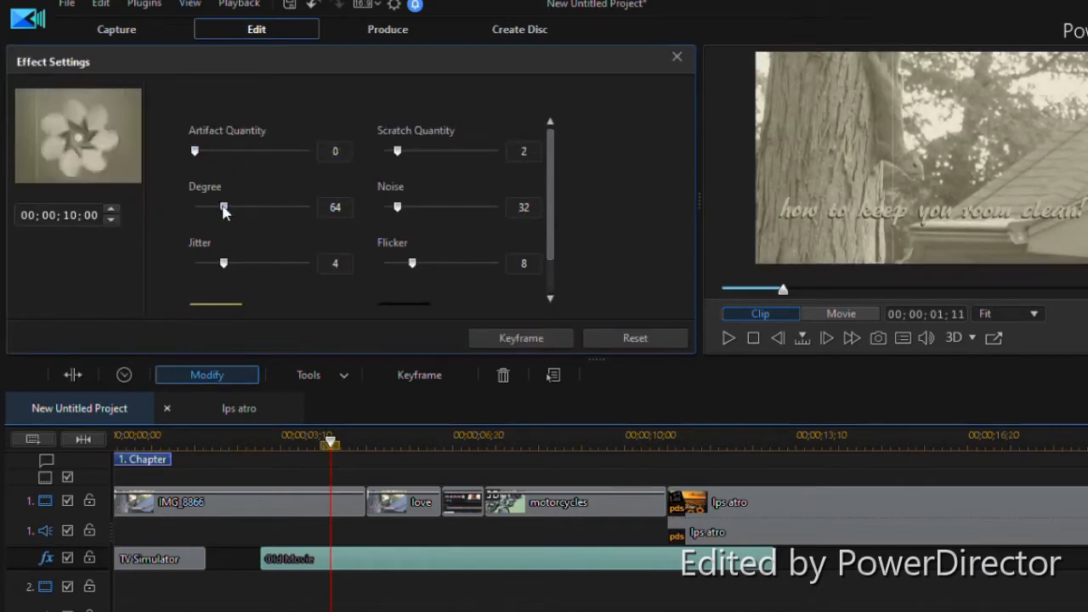
pyautogui.moveTo(226, 205); pyautogui.dragTo(126, 233)
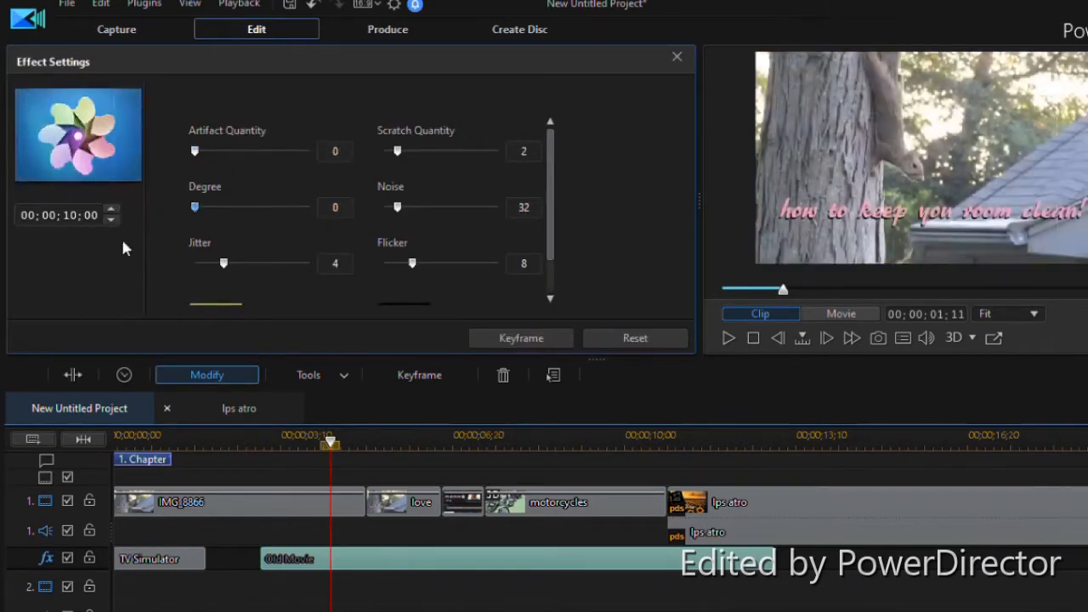
pyautogui.moveTo(204, 209); pyautogui.dragTo(130, 245)
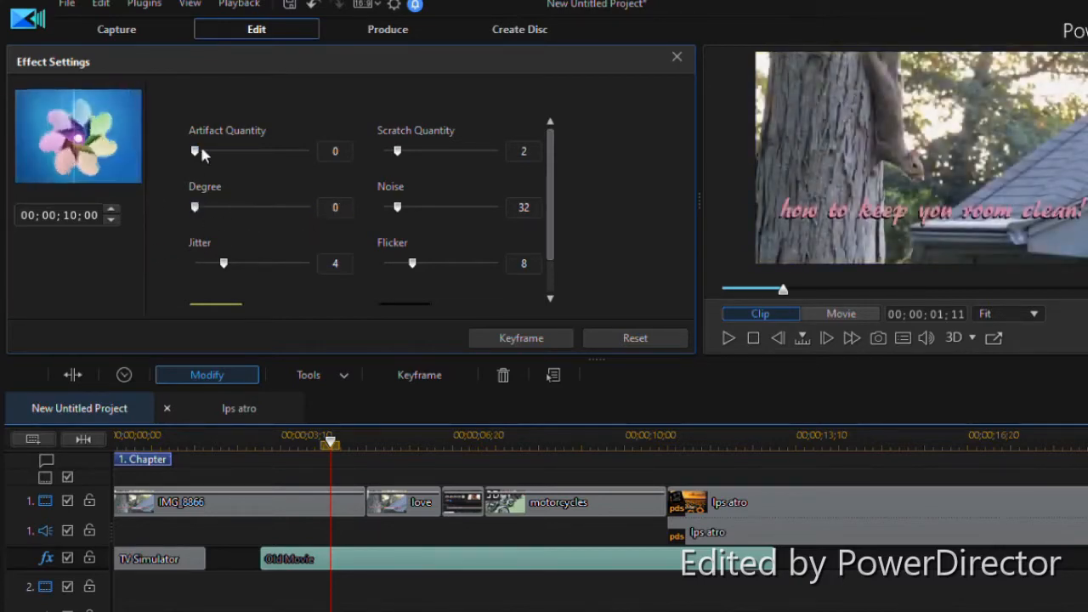
# Set the Old Movie effect's Artifact Quantity to 3 and Noise to 123, preview the result, and close its settings.
pyautogui.moveTo(195, 150); pyautogui.dragTo(228, 166)
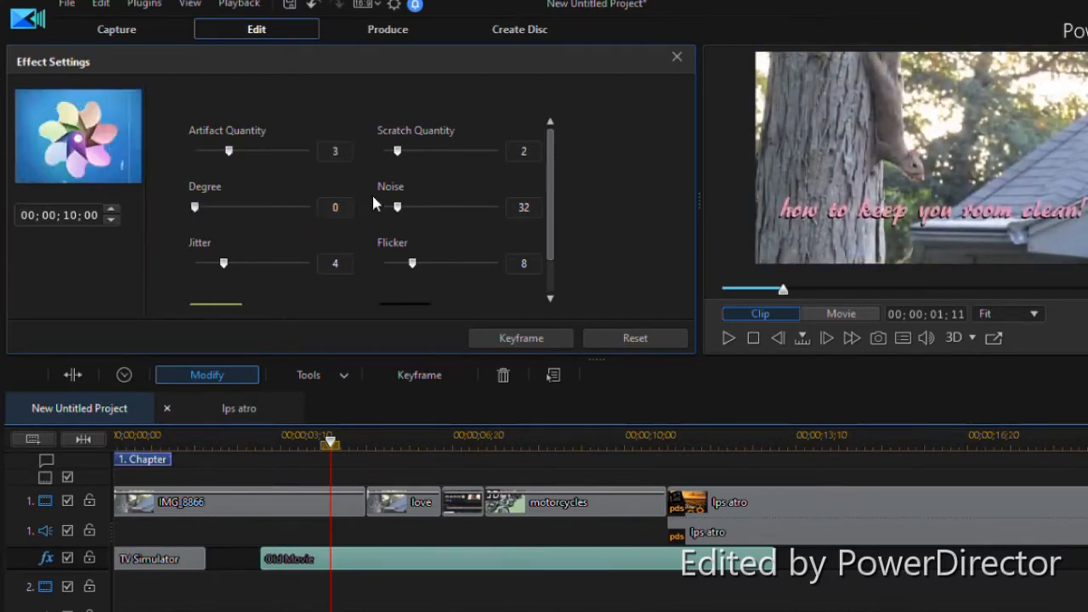
pyautogui.moveTo(397, 208); pyautogui.dragTo(435, 222)
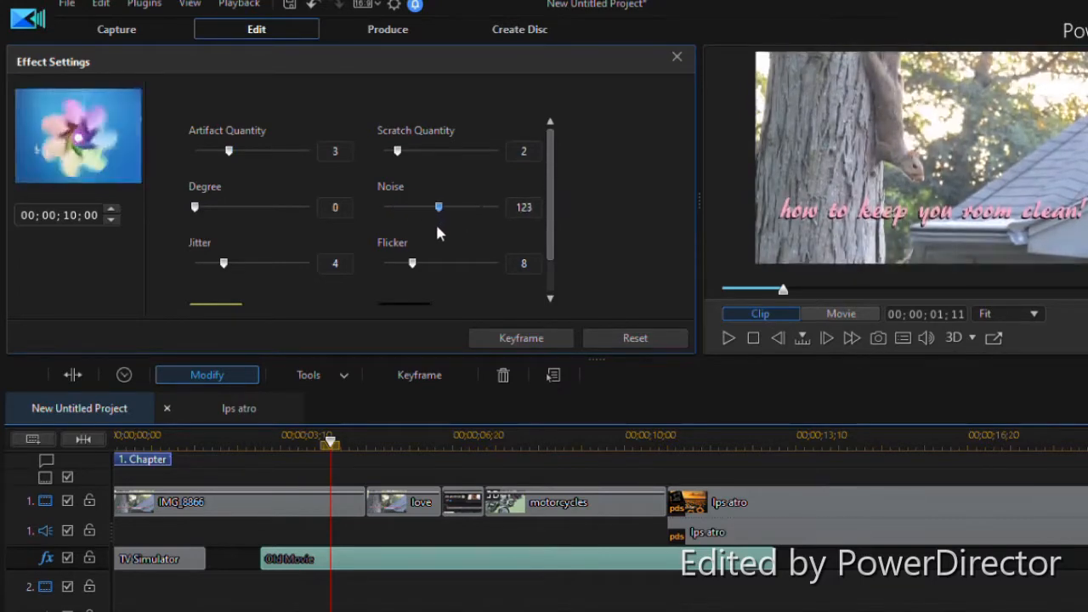
pyautogui.scroll(-1, 553, 209)
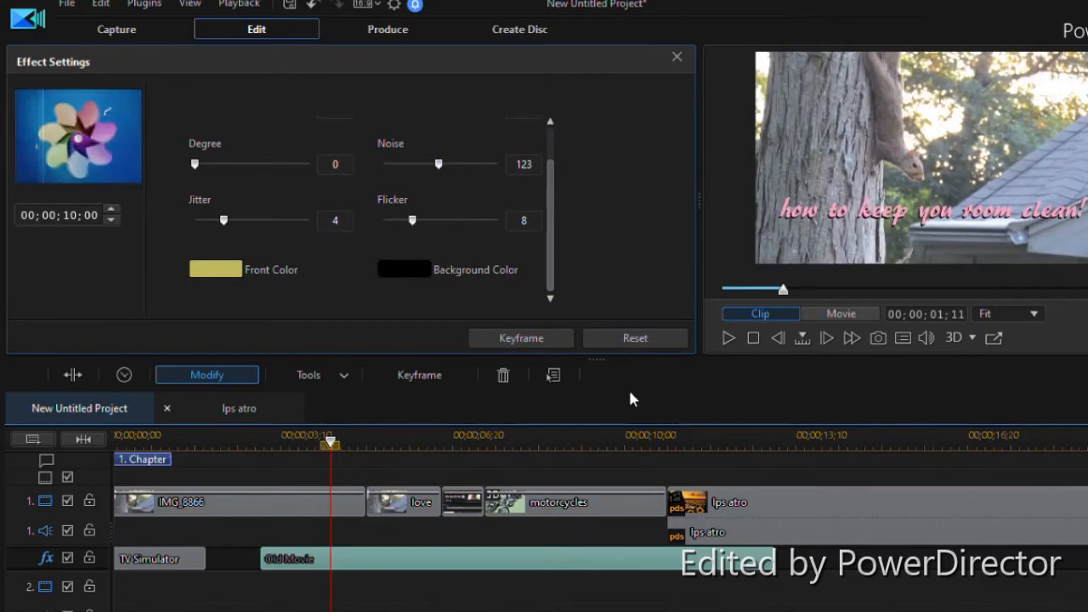
pyautogui.press('space')
pyautogui.press('space')
pyautogui.click(676, 57)
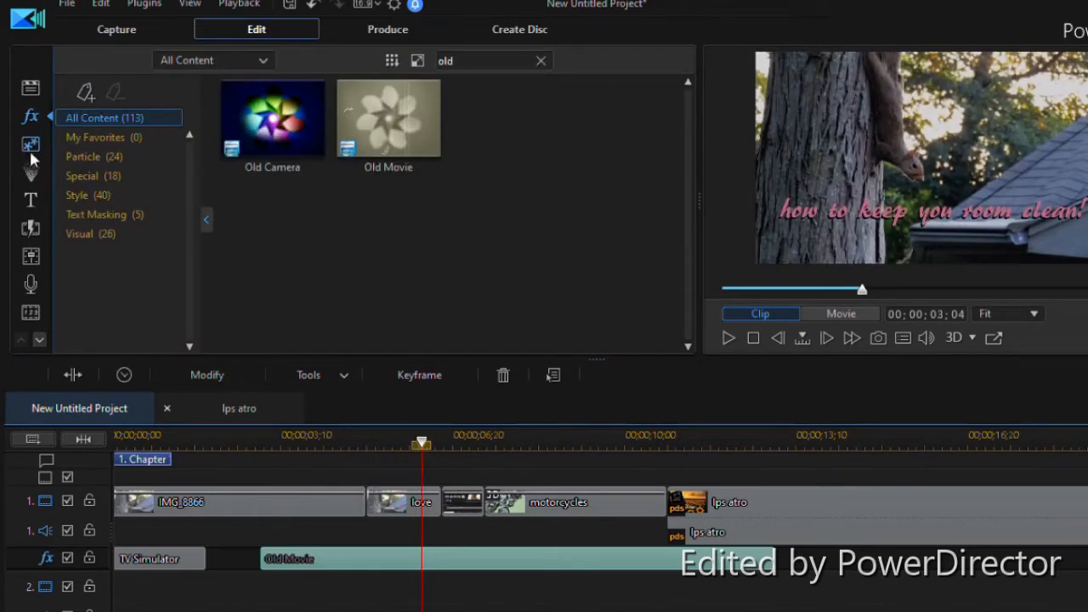
# Preview the Hot Air Balloon overlay object and the Digital Fireworks and Extreme Squares particle effects.
pyautogui.click(32, 143)
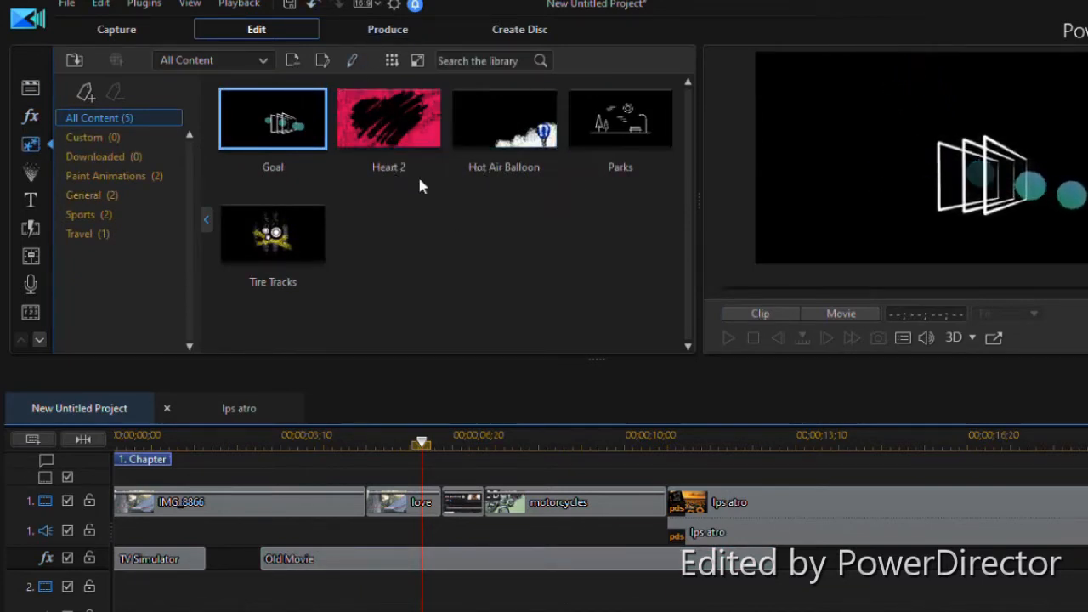
pyautogui.click(542, 134)
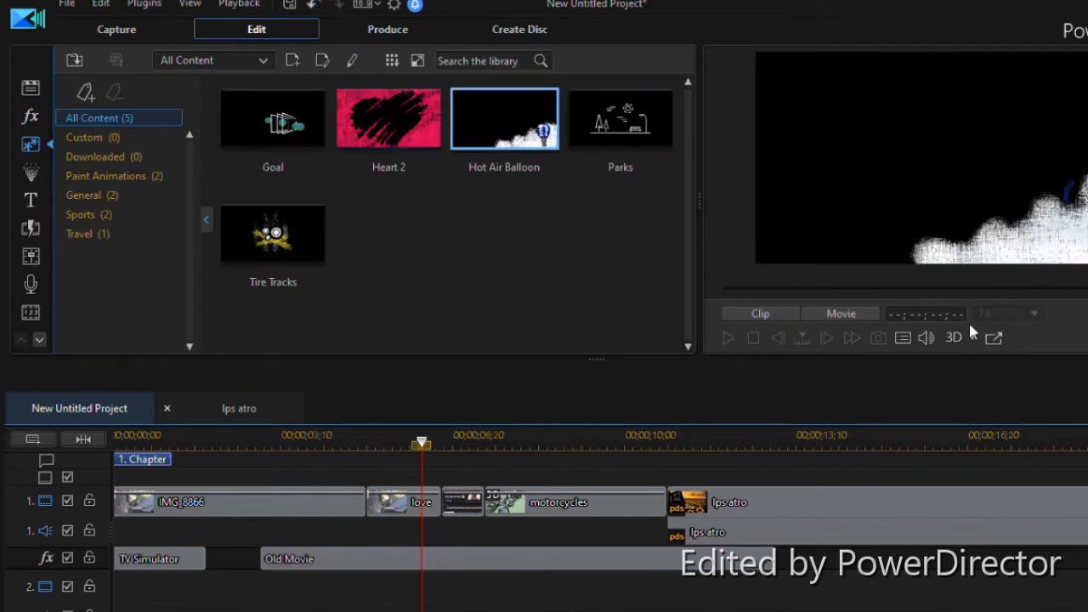
pyautogui.click(36, 178)
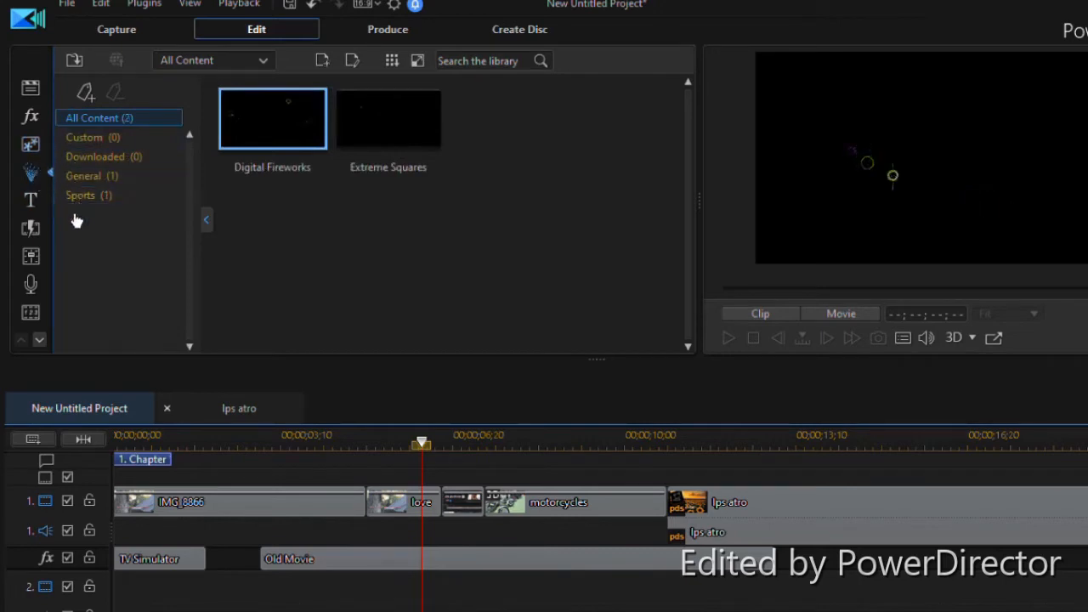
pyautogui.click(423, 126)
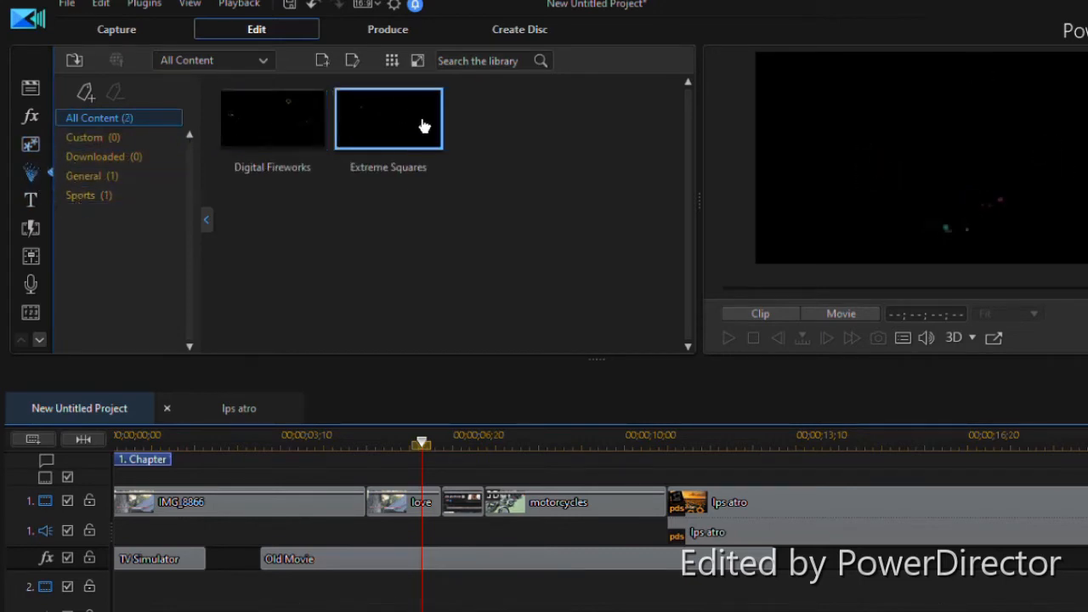
pyautogui.click(293, 156)
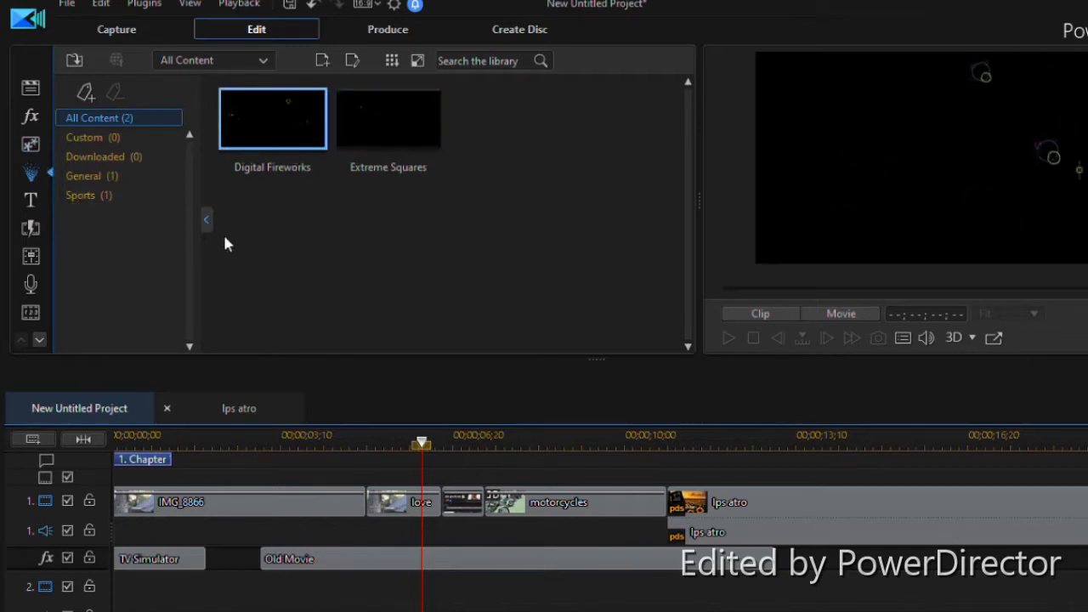
# Preview the Default 3D and Backdrop 04 text-only titles, and look through all available title templates.
pyautogui.click(33, 200)
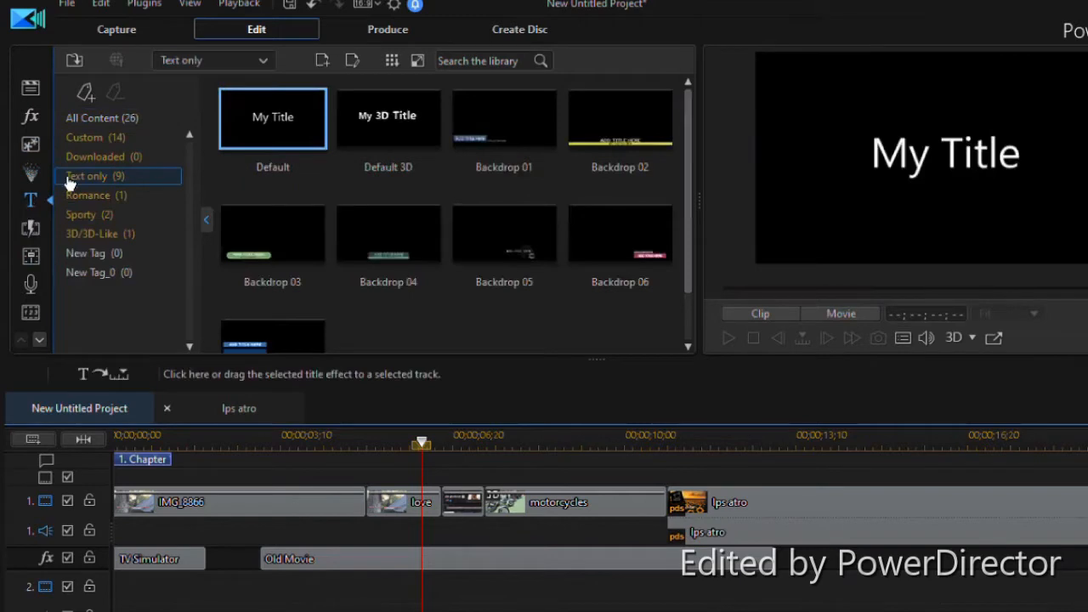
pyautogui.click(385, 117)
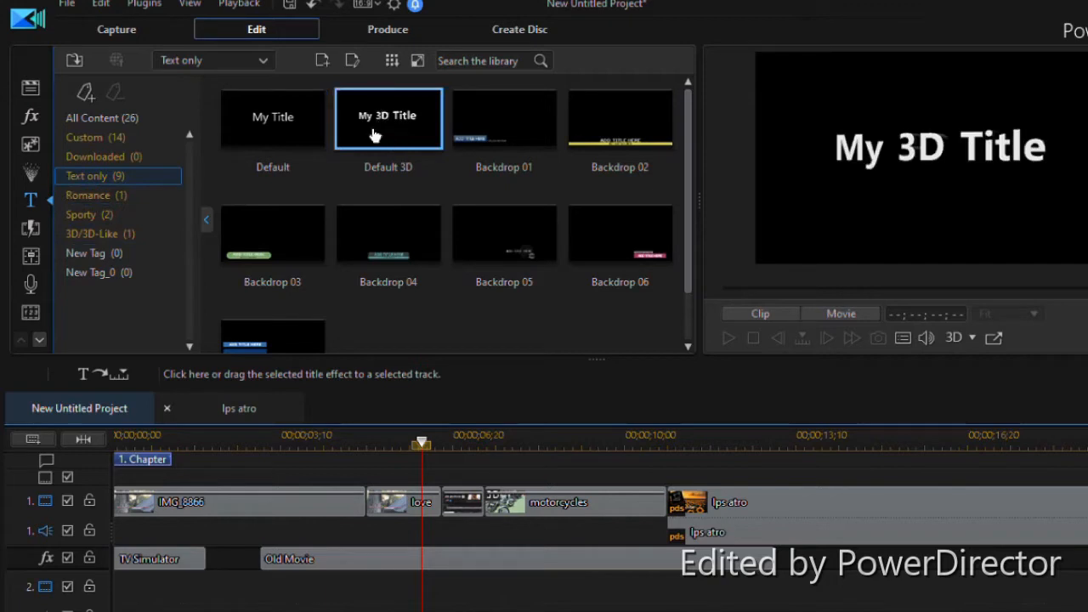
pyautogui.click(408, 276)
pyautogui.scroll(-1, 405, 275)
pyautogui.scroll(1, 406, 275)
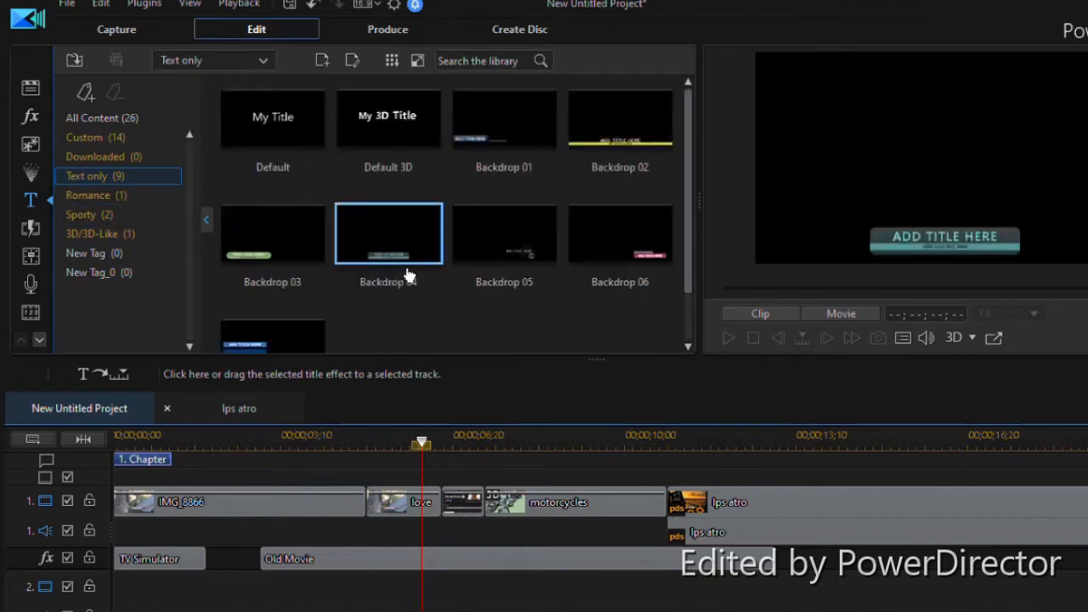
pyautogui.click(136, 119)
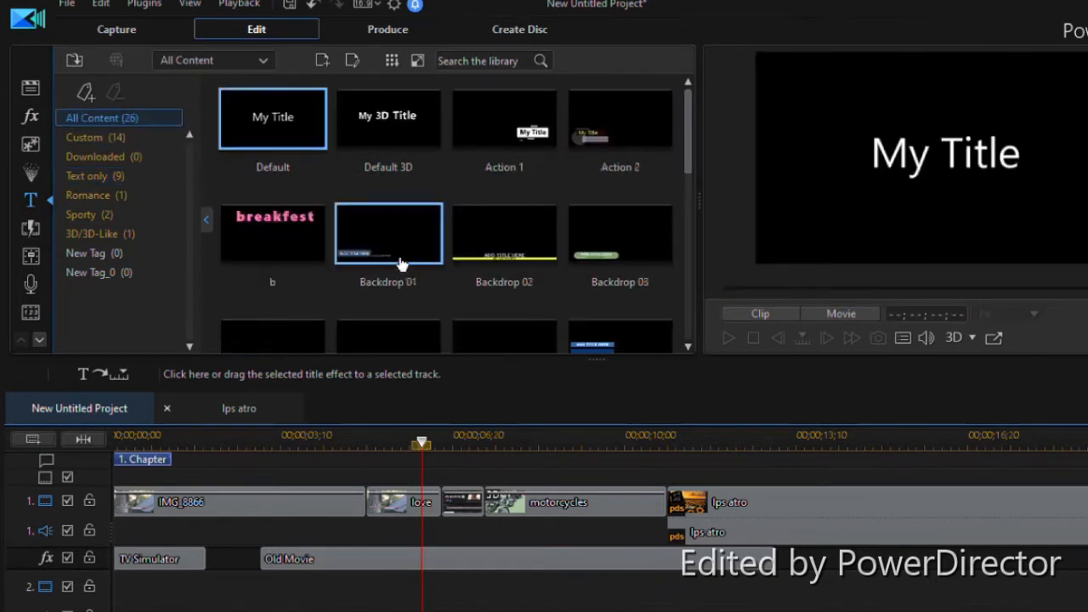
pyautogui.scroll(-2, 479, 143)
pyautogui.scroll(-5, 479, 142)
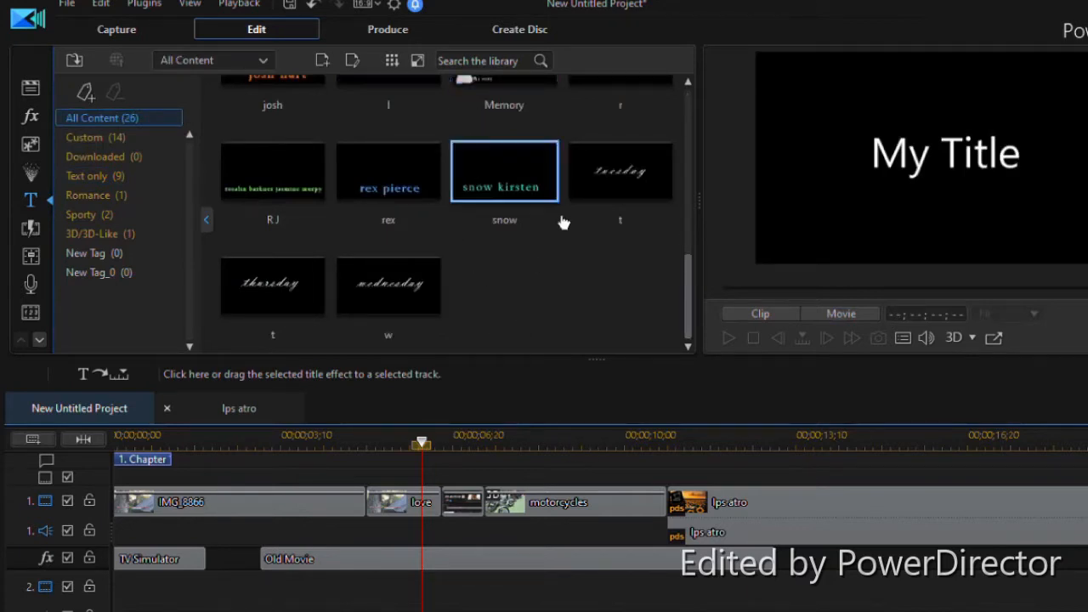
pyautogui.scroll(3, 563, 222)
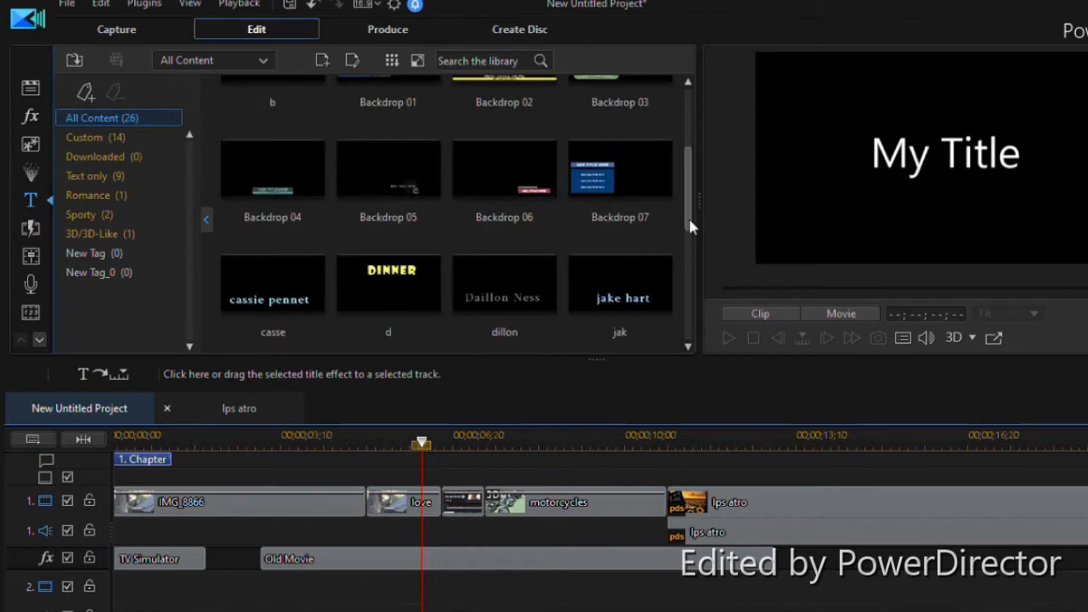
# Look through the Custom, 3D/3D-Like, Sporty, Text only and Romance title categories, ending with the Memory title in Romance.
pyautogui.click(161, 157)
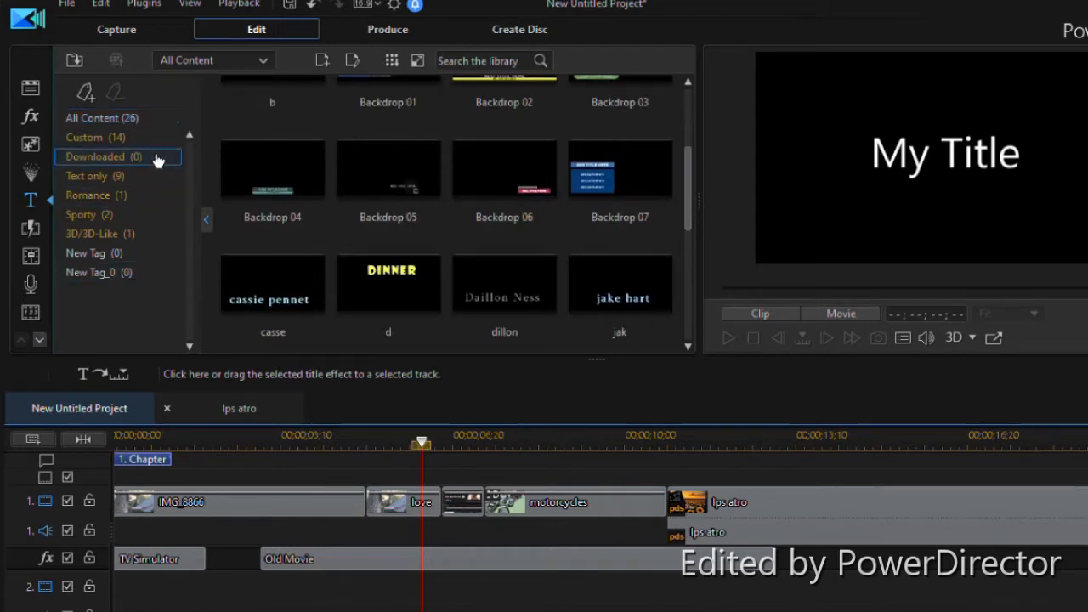
pyautogui.click(161, 139)
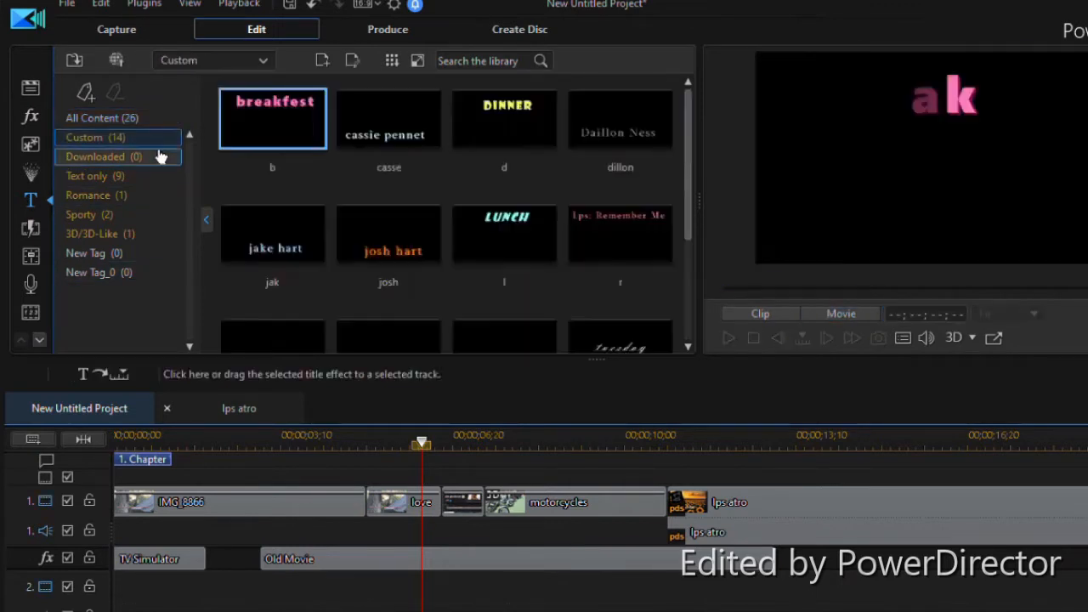
pyautogui.click(119, 235)
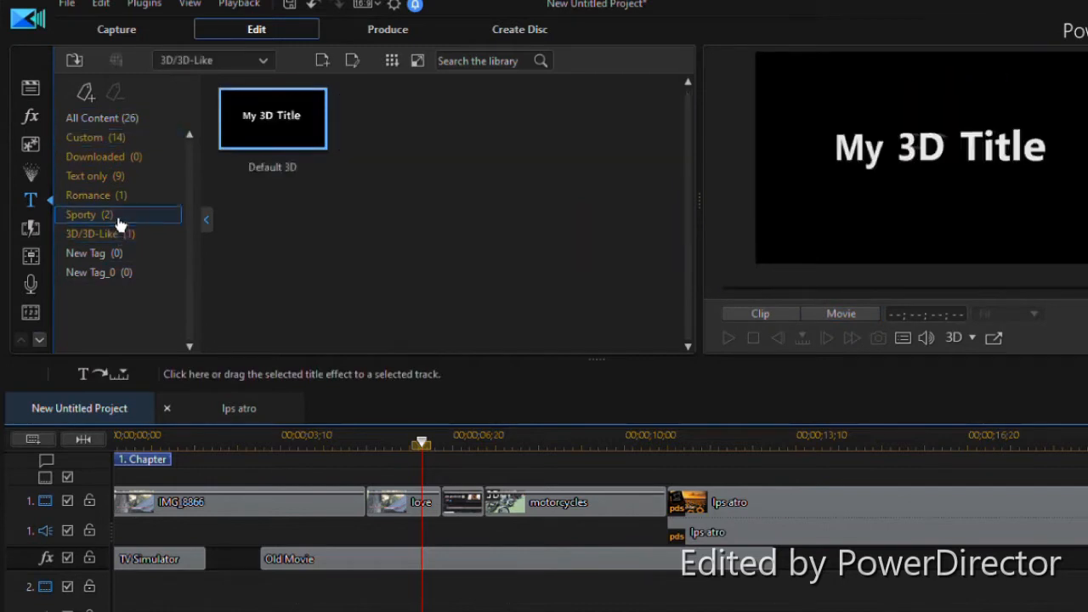
pyautogui.click(115, 216)
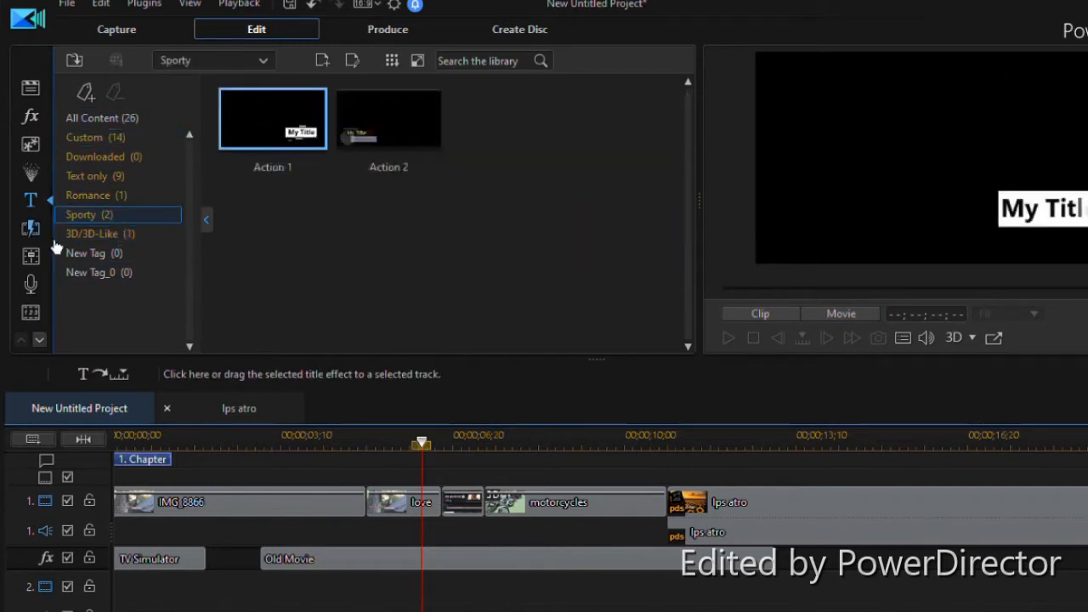
pyautogui.click(176, 204)
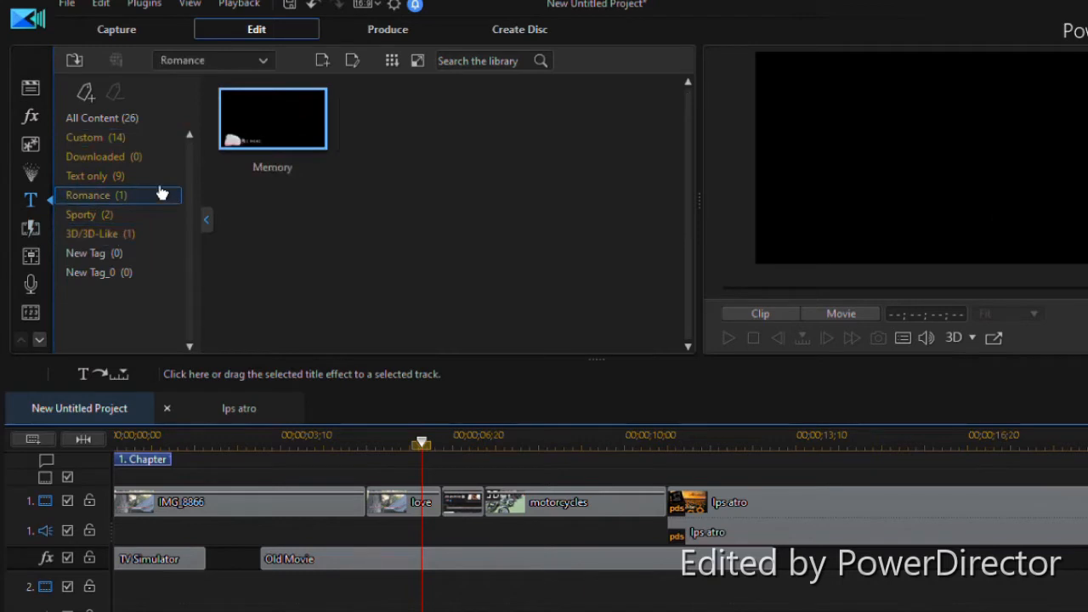
pyautogui.click(157, 181)
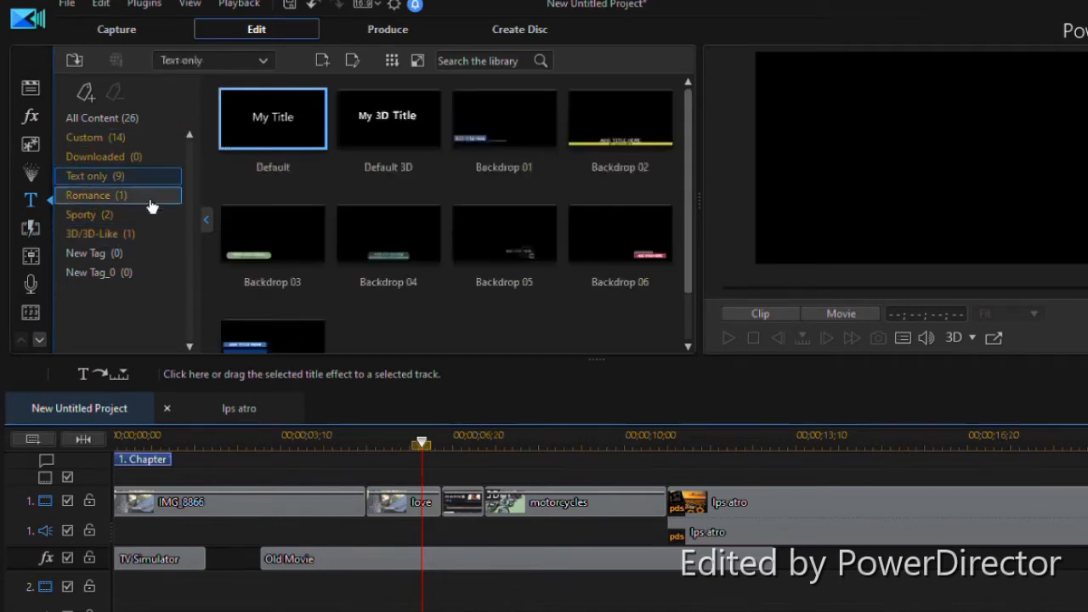
pyautogui.click(151, 196)
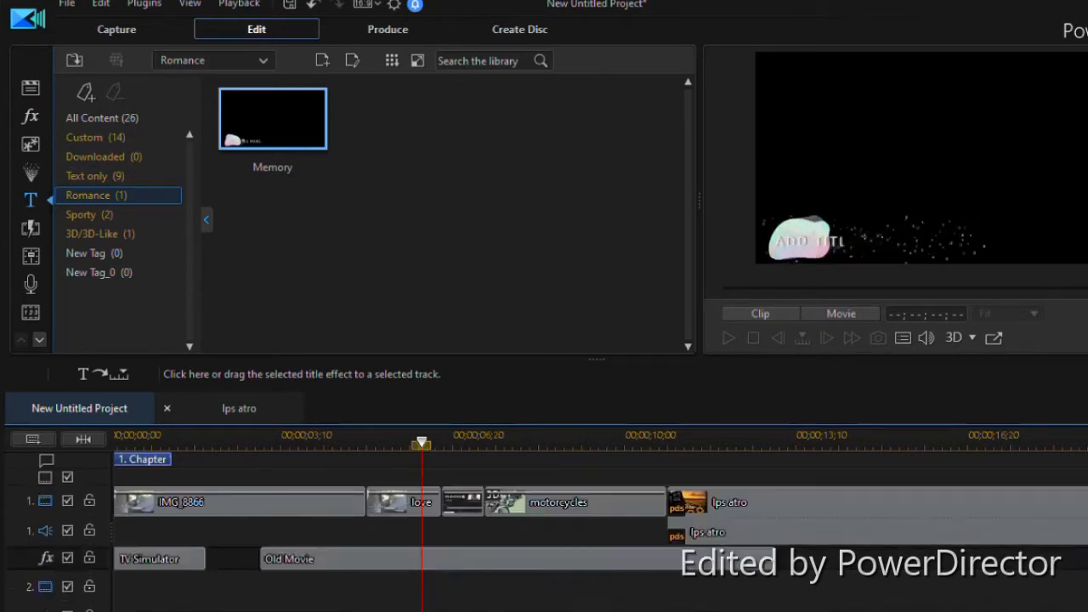
# Place the Memory title at the start of the second video track and shorten it to about 00;00;02;20.
pyautogui.scroll(-3, 600, 544)
pyautogui.scroll(1, 600, 544)
pyautogui.click(999, 523)
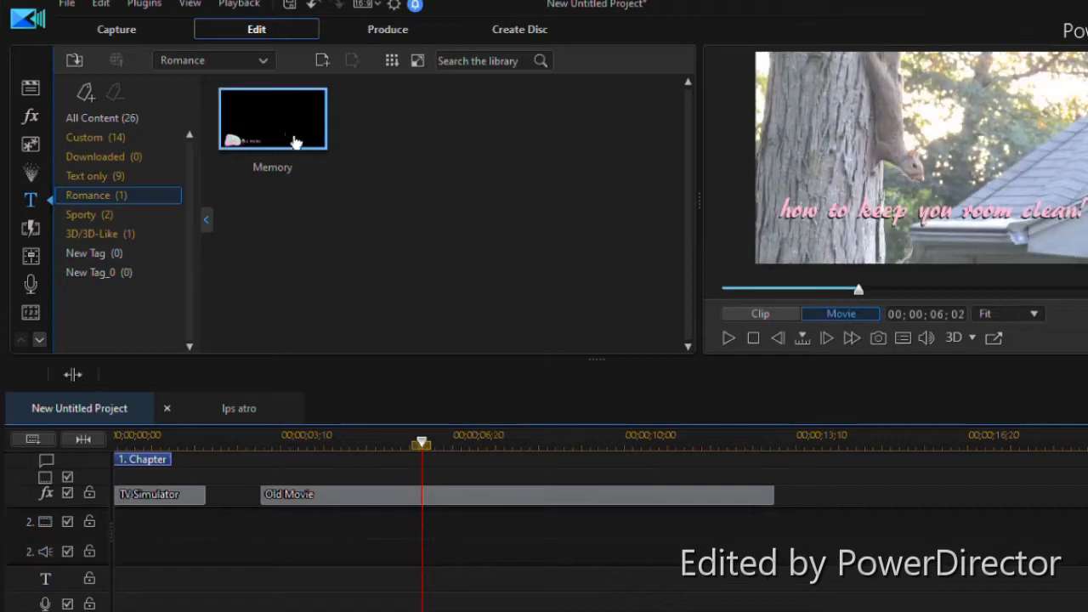
pyautogui.moveTo(251, 357); pyautogui.dragTo(225, 559)
pyautogui.moveTo(145, 557); pyautogui.dragTo(95, 544)
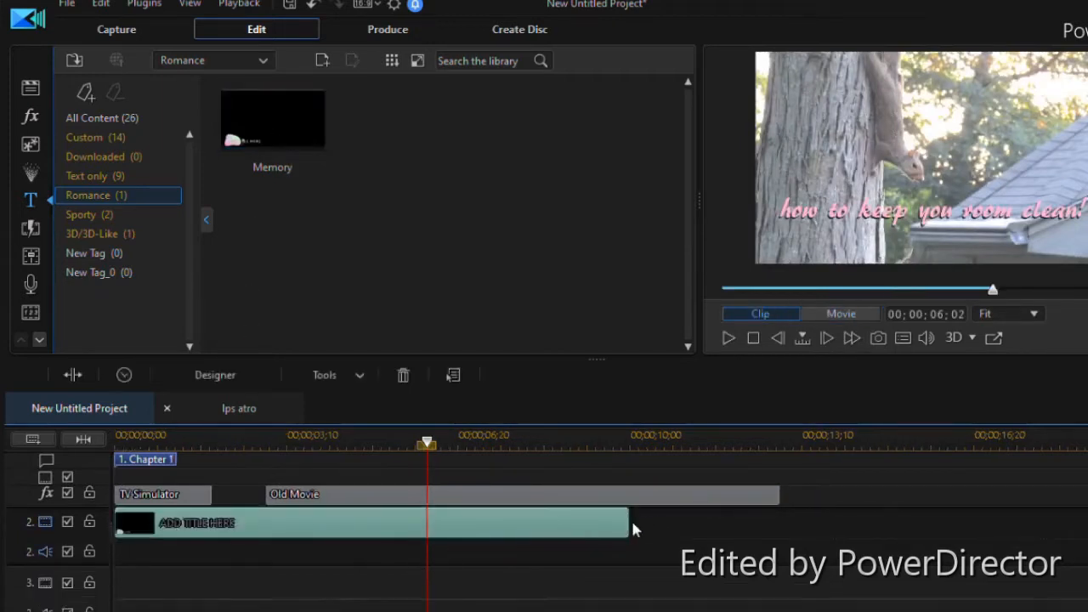
pyautogui.moveTo(631, 529); pyautogui.dragTo(217, 534)
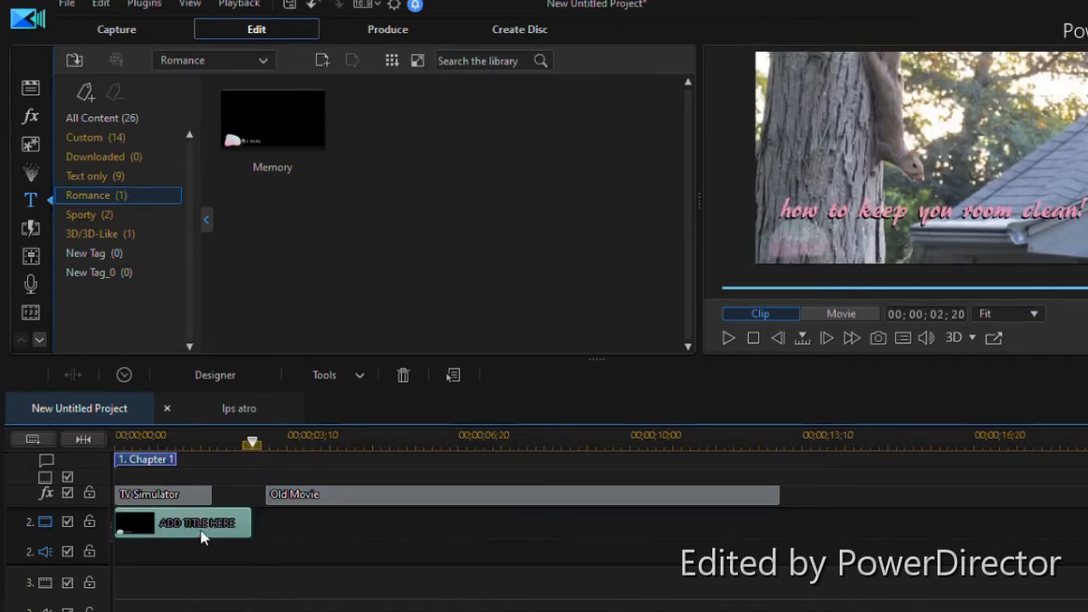
# Change the Memory title's text to "how are you" in purple lettering and preview it in the movie.
pyautogui.doubleClick(202, 532)
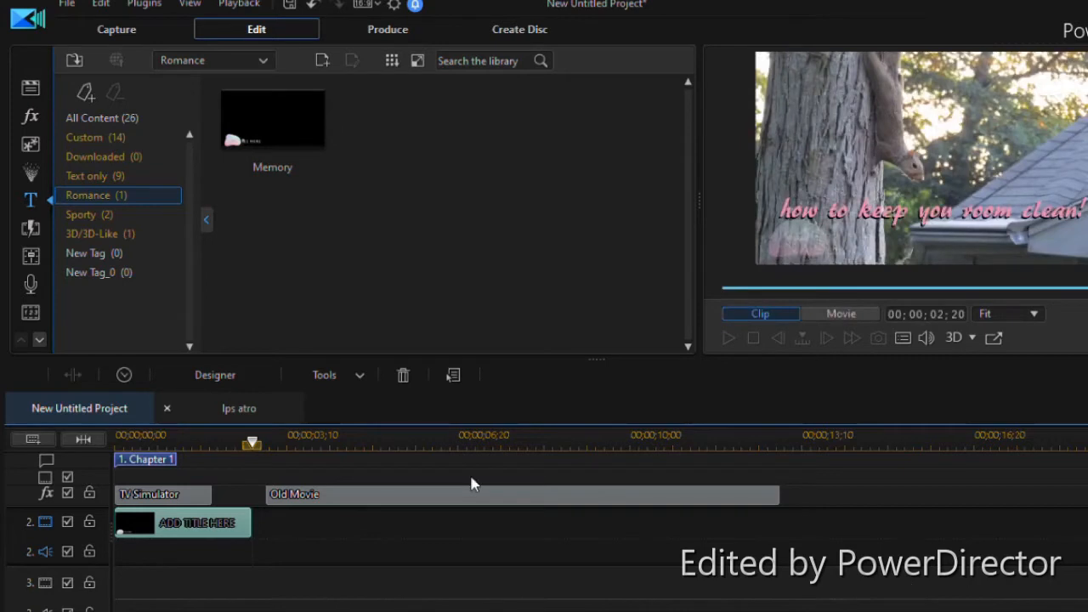
pyautogui.doubleClick(176, 533)
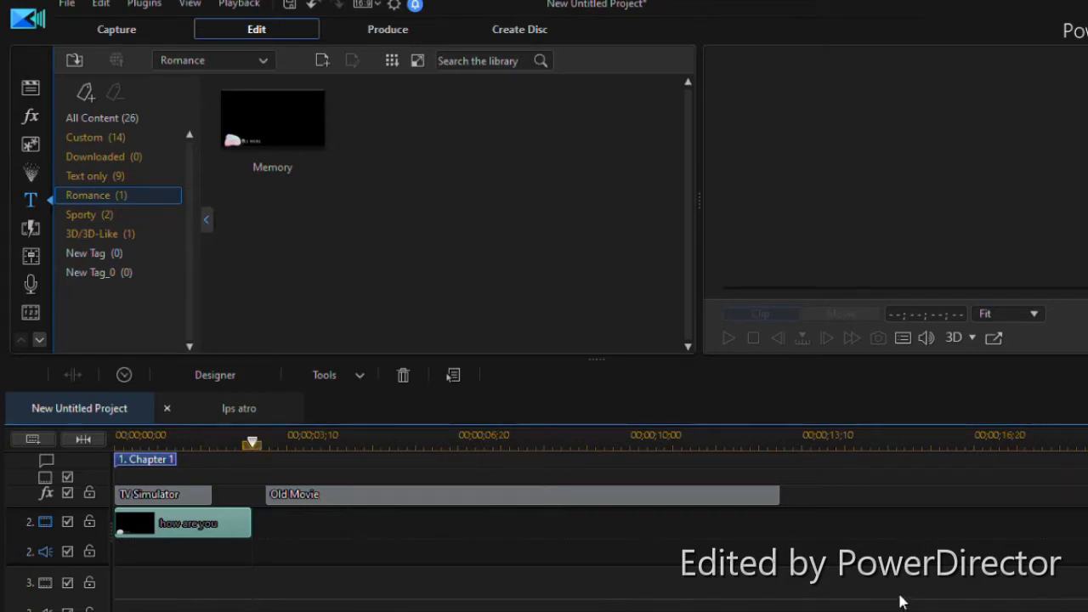
pyautogui.moveTo(146, 441); pyautogui.dragTo(134, 442)
pyautogui.press('space')
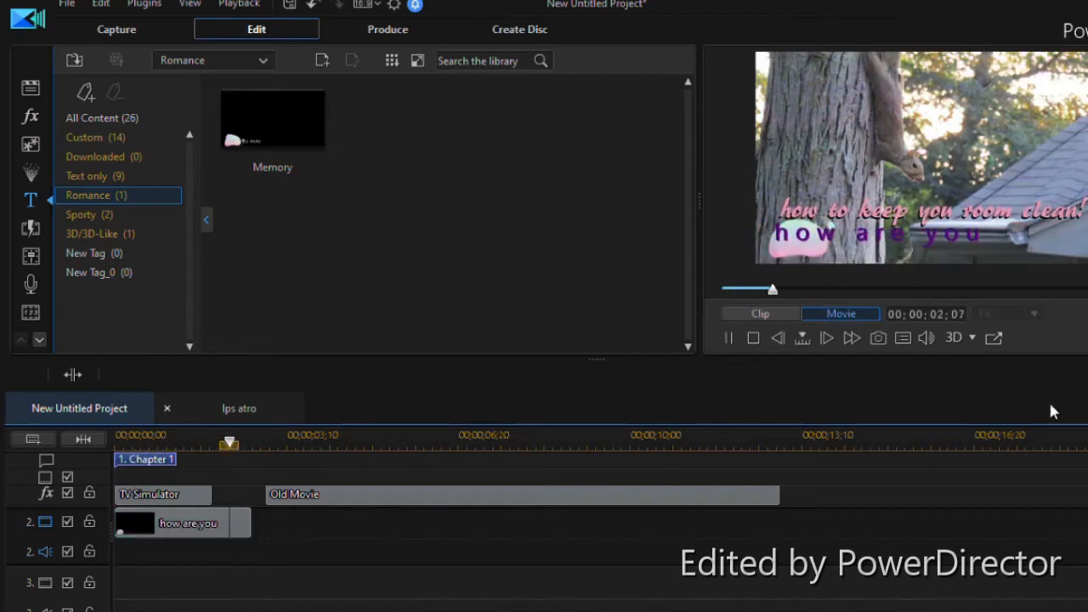
pyautogui.press('space')
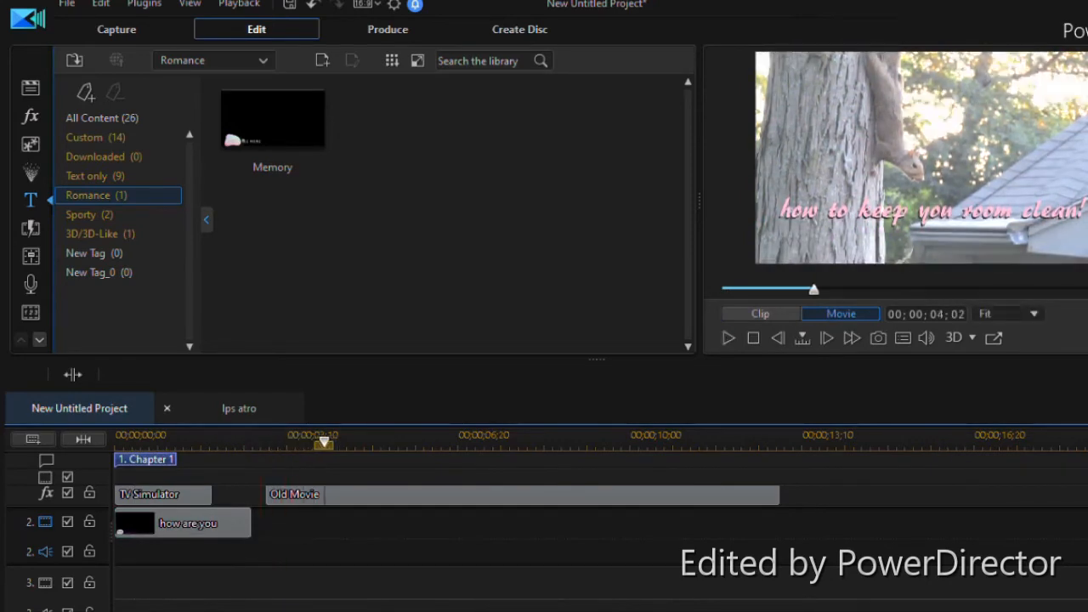
# Look through all available transitions and the Geometric category for a rotation transition.
pyautogui.scroll(2, 544, 544)
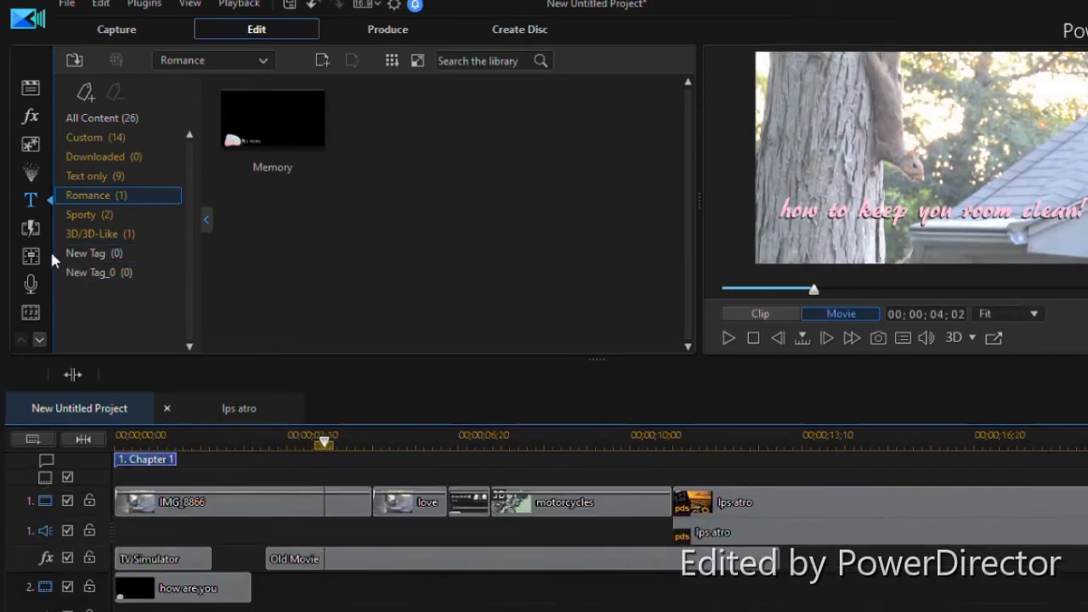
pyautogui.click(32, 225)
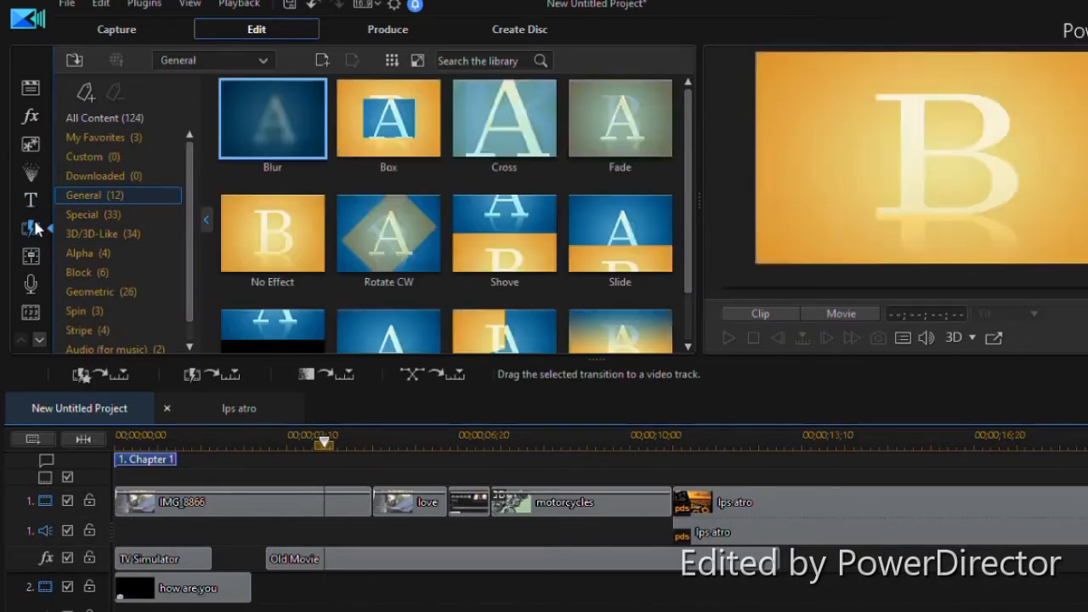
pyautogui.click(108, 117)
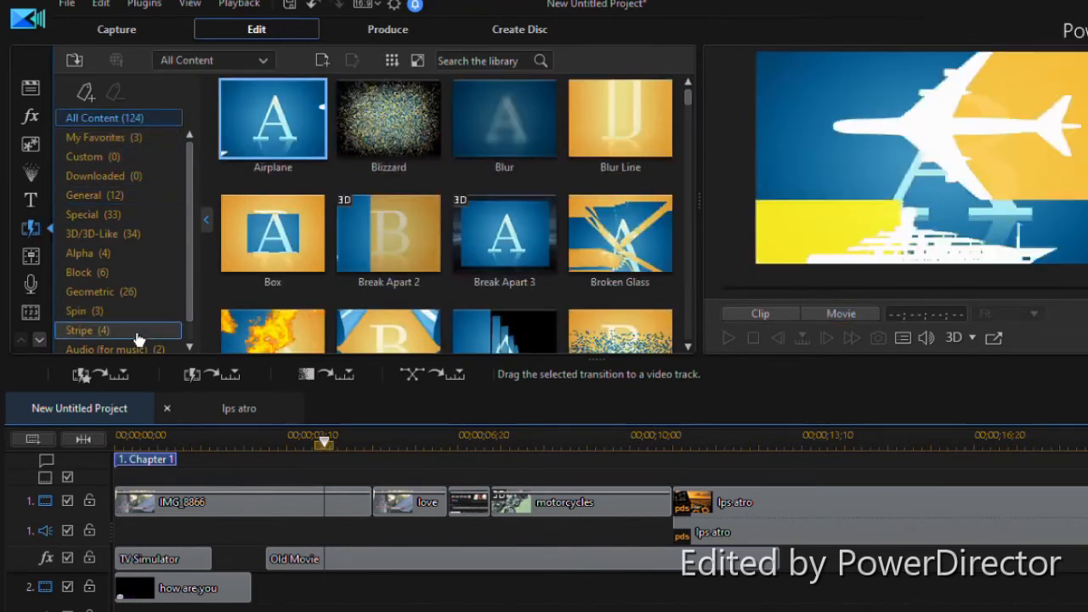
pyautogui.scroll(-1, 190, 207)
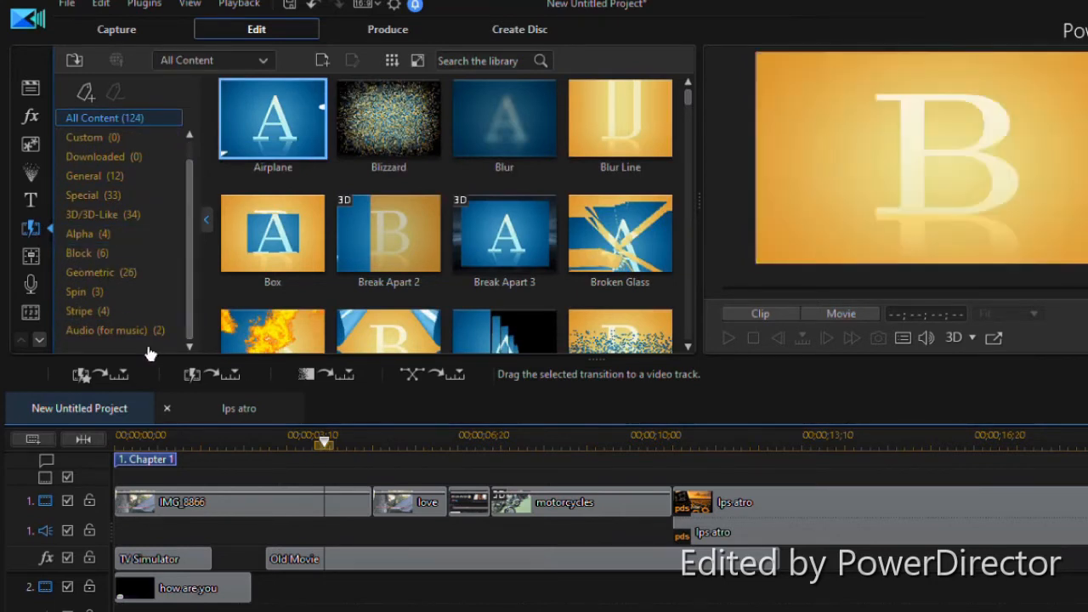
pyautogui.click(182, 273)
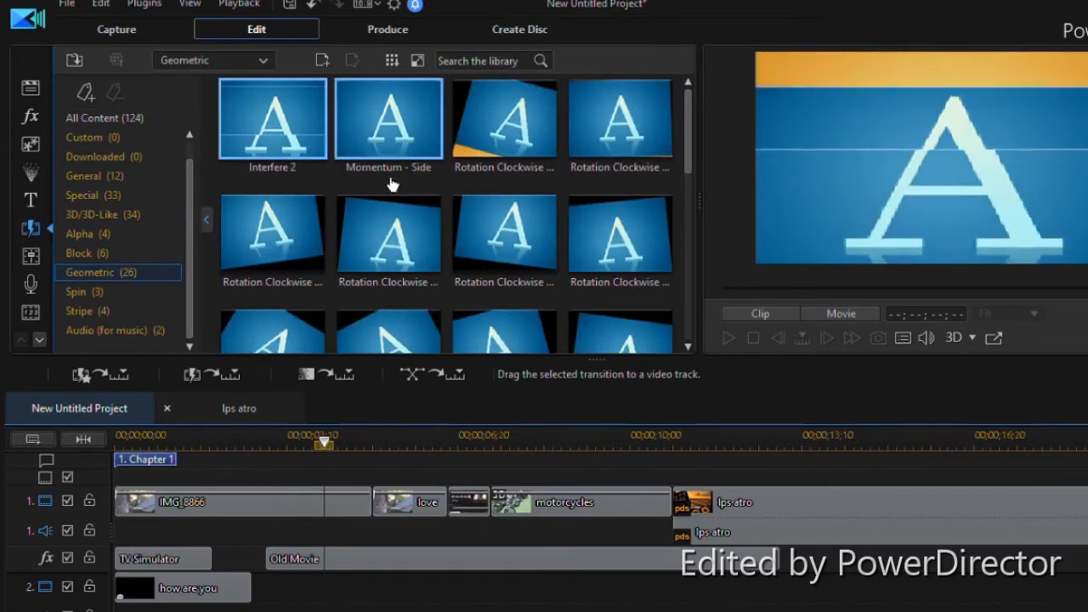
pyautogui.scroll(-5, 391, 182)
pyautogui.scroll(3, 391, 183)
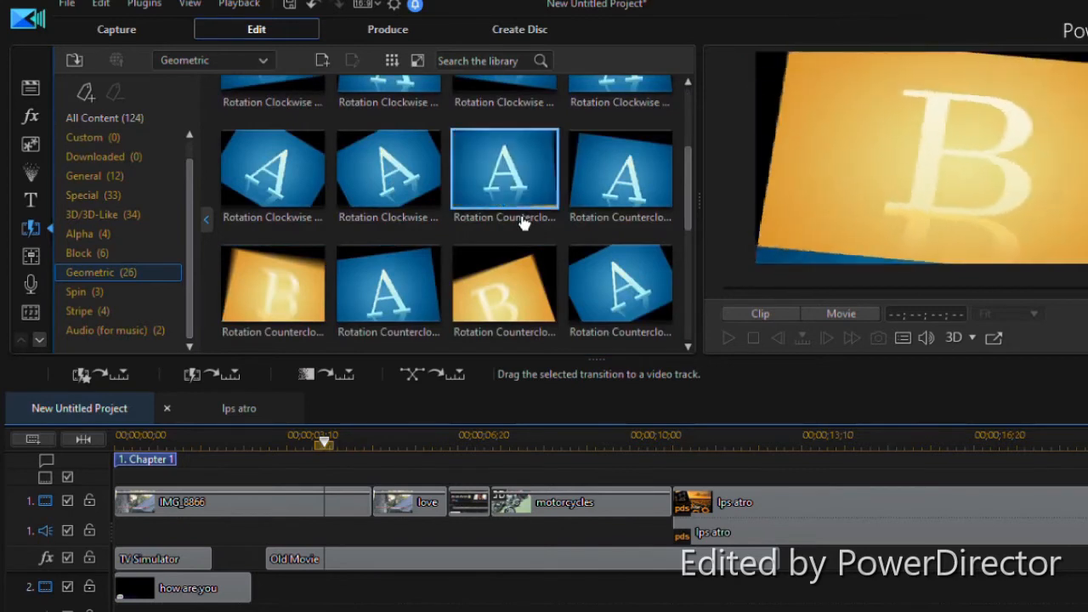
pyautogui.scroll(2, 510, 221)
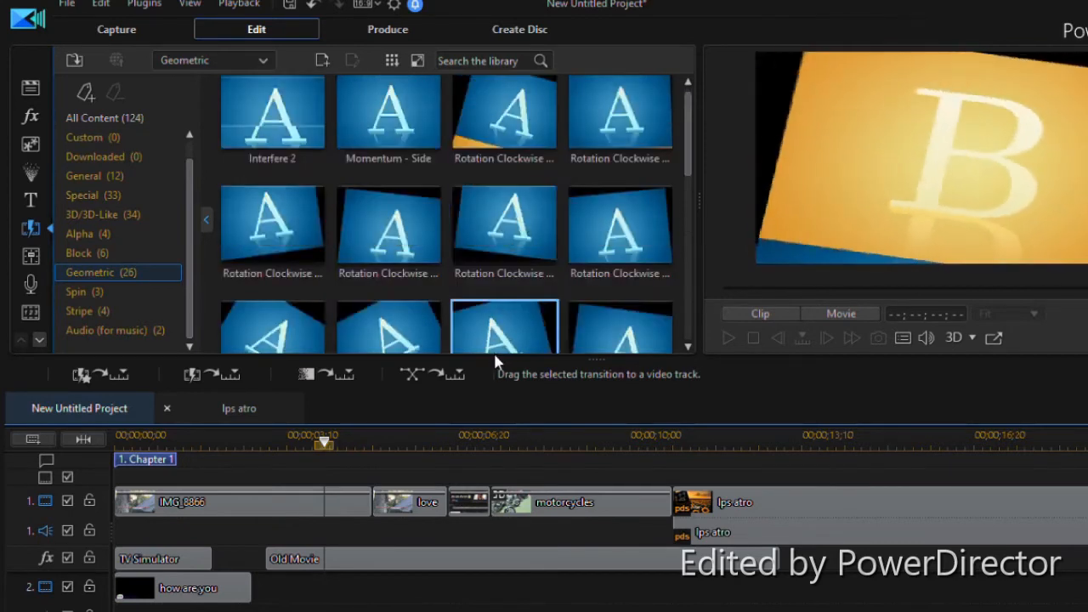
# Add rotation transitions between the IMG_8866 and love clips and before the motorcycles clip, and preview them.
pyautogui.moveTo(527, 317); pyautogui.dragTo(383, 507)
pyautogui.press('space')
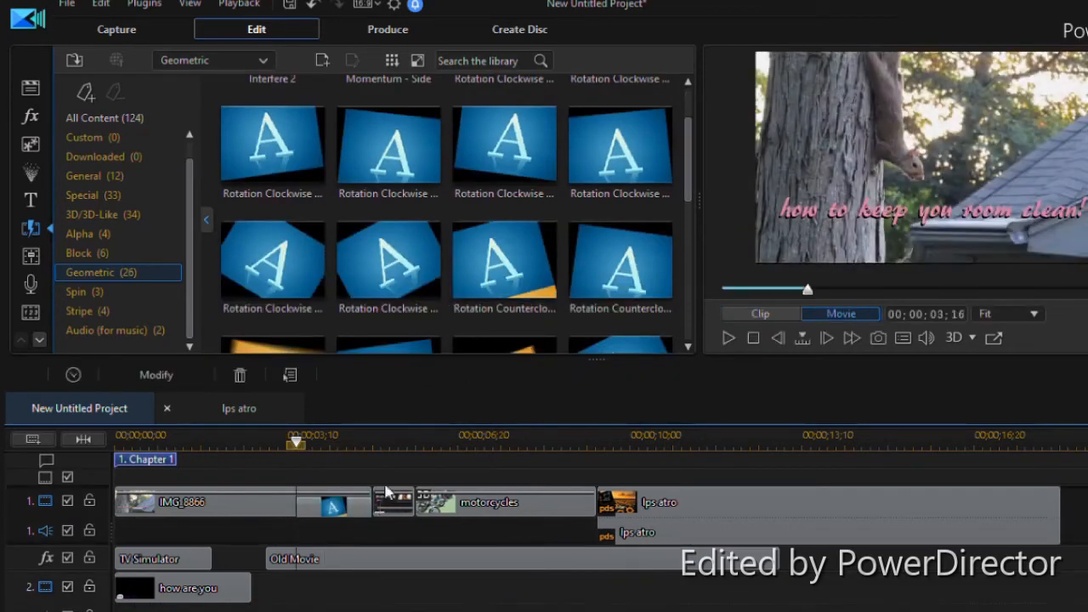
pyautogui.press('space')
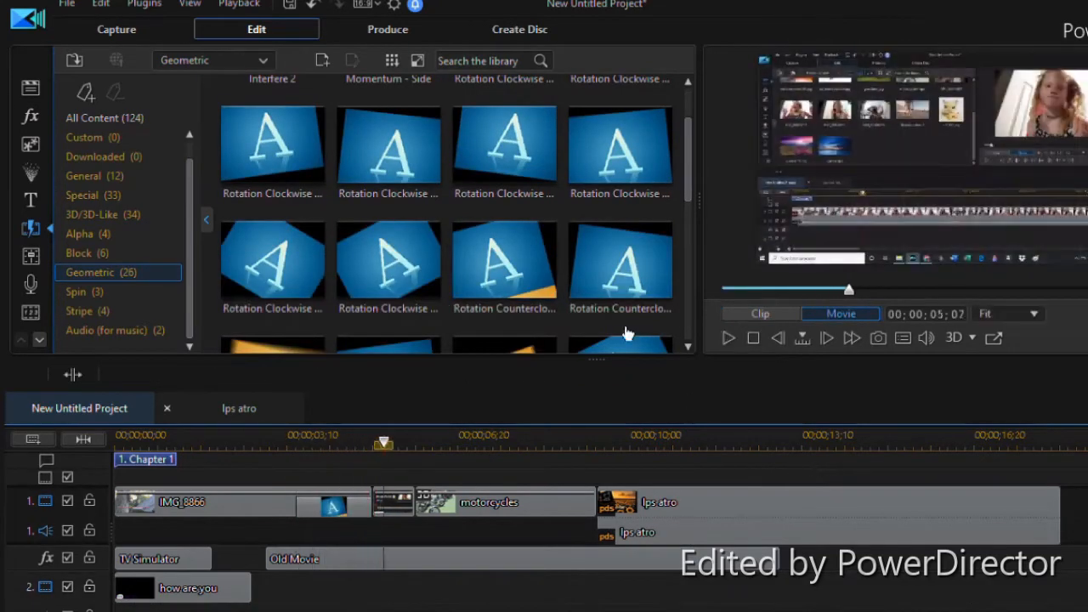
pyautogui.moveTo(378, 177); pyautogui.dragTo(430, 511)
pyautogui.press('space')
# Try a rotation transition between the motorcycles and lps atro clips, preview it, and delete it.
pyautogui.moveTo(525, 170); pyautogui.dragTo(548, 513)
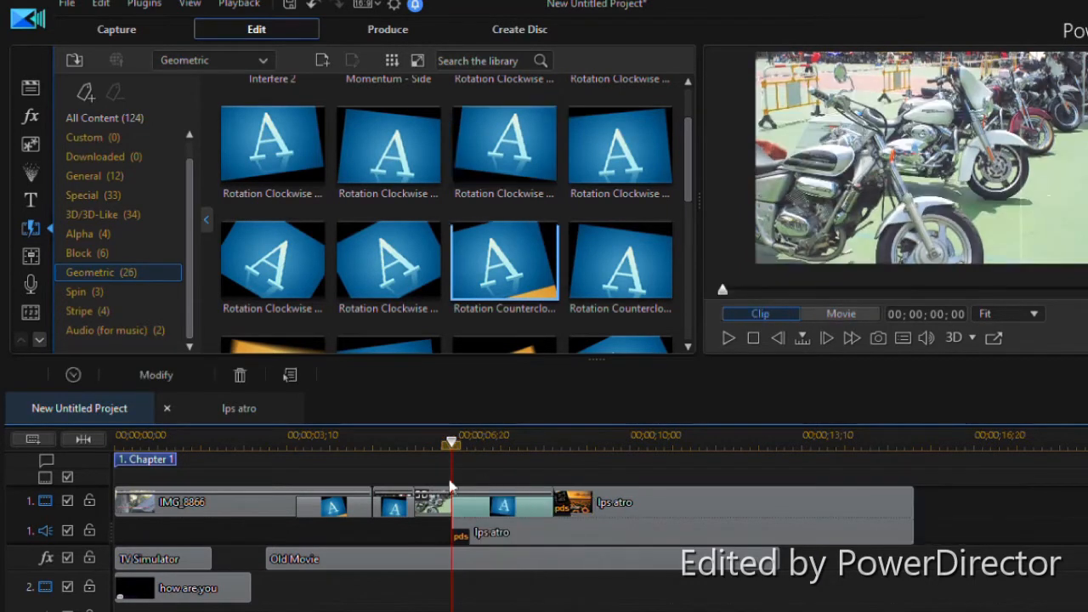
pyautogui.press('space')
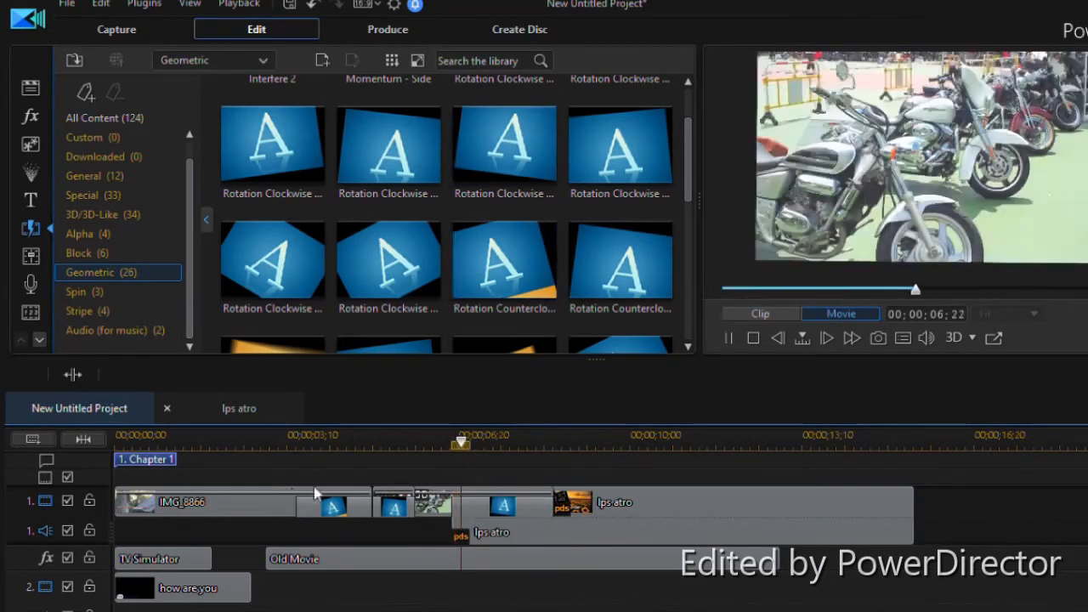
pyautogui.press('space')
pyautogui.click(540, 508)
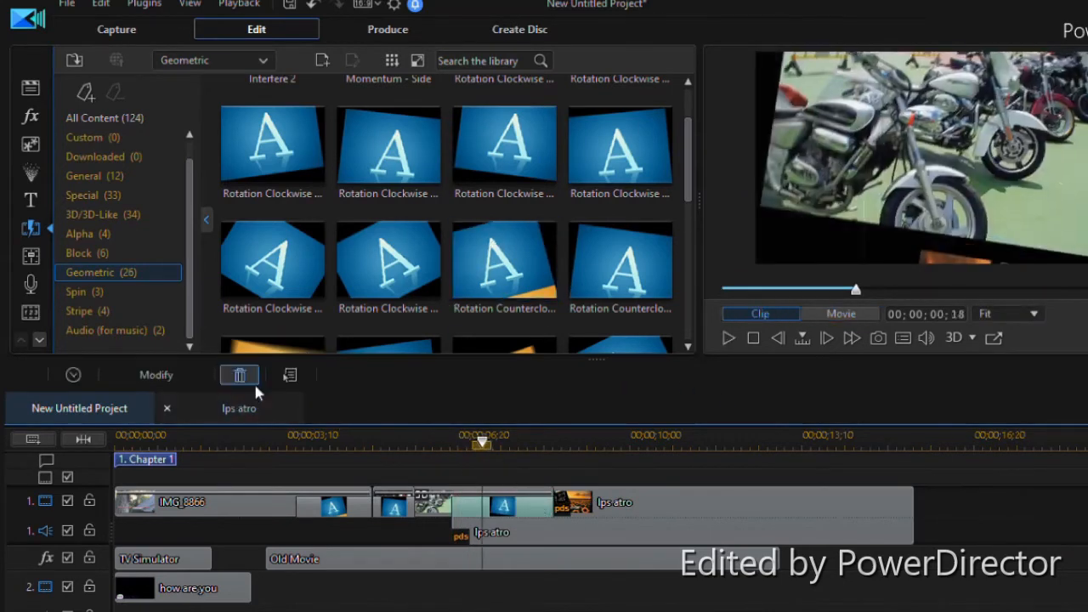
pyautogui.click(254, 383)
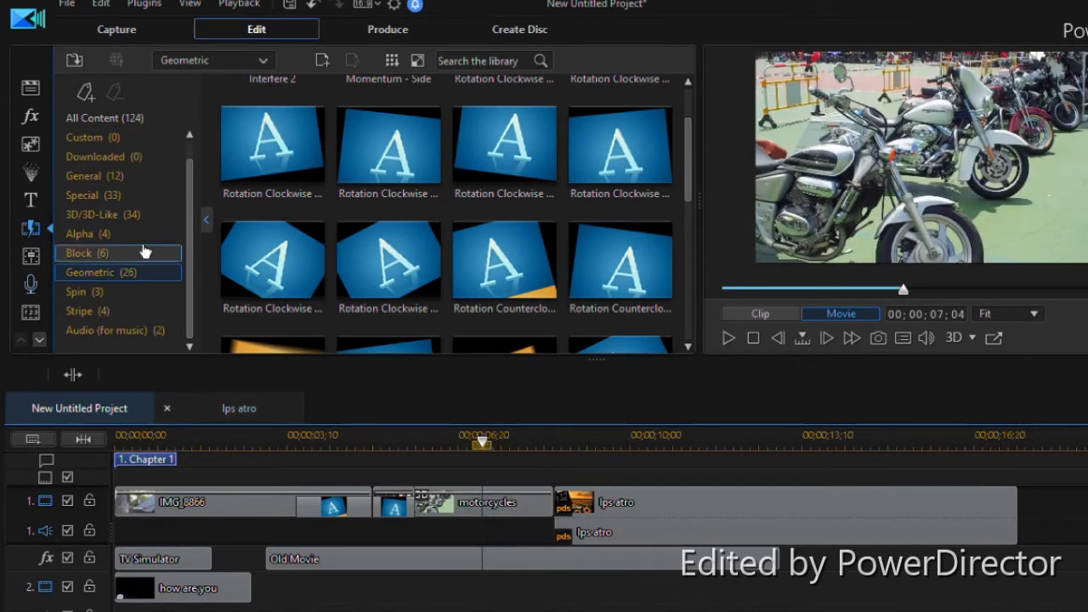
# Apply the favorite Constant Power audio transition to the start of the lps atro audio and preview it.
pyautogui.click(163, 146)
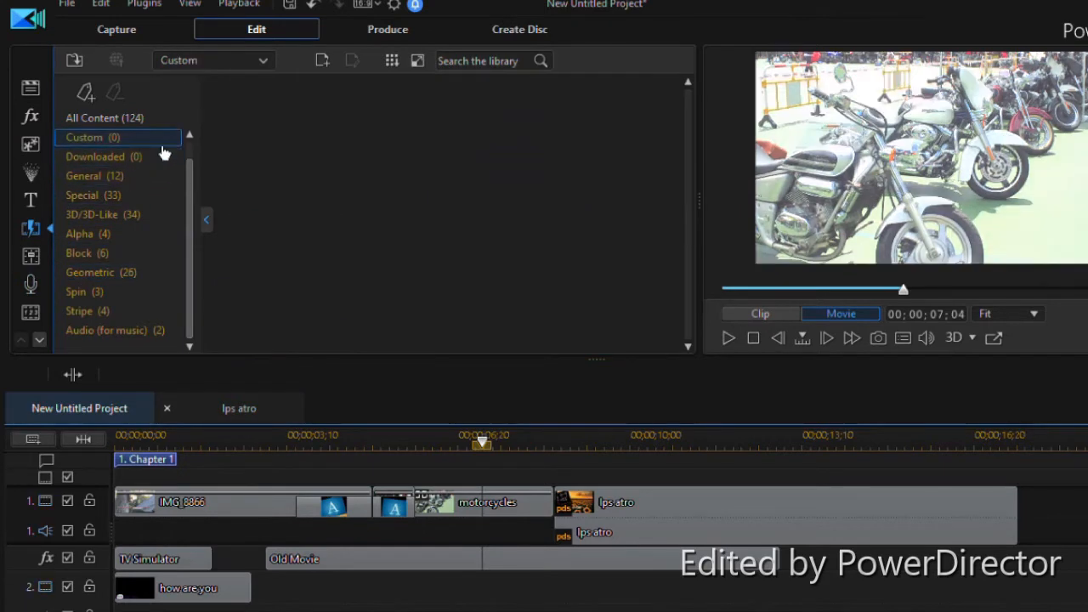
pyautogui.scroll(1, 194, 213)
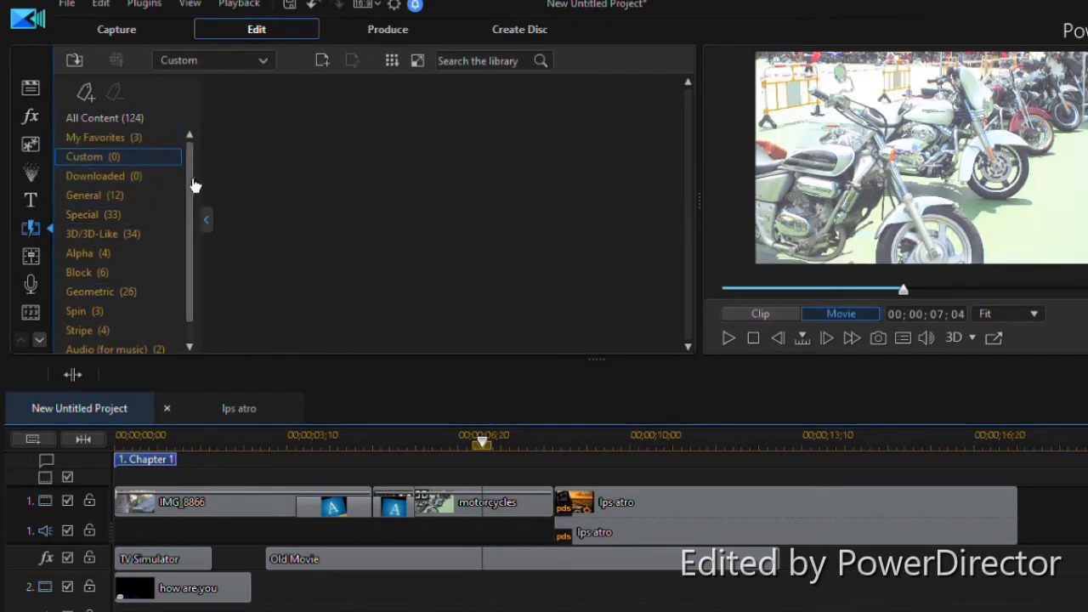
pyautogui.click(176, 137)
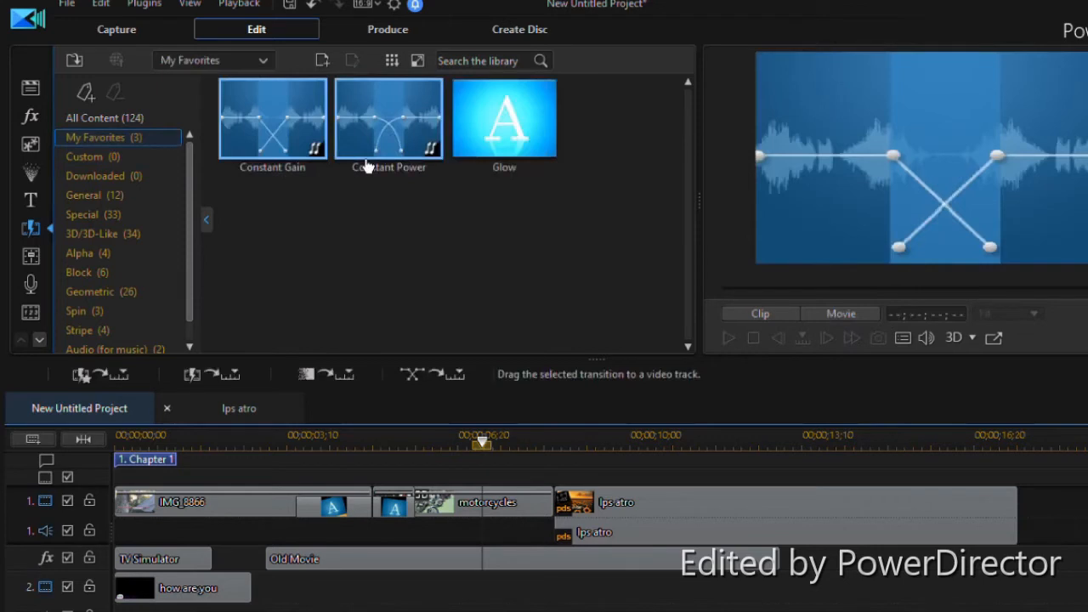
pyautogui.moveTo(414, 164); pyautogui.dragTo(559, 508)
pyautogui.moveTo(371, 133); pyautogui.dragTo(565, 532)
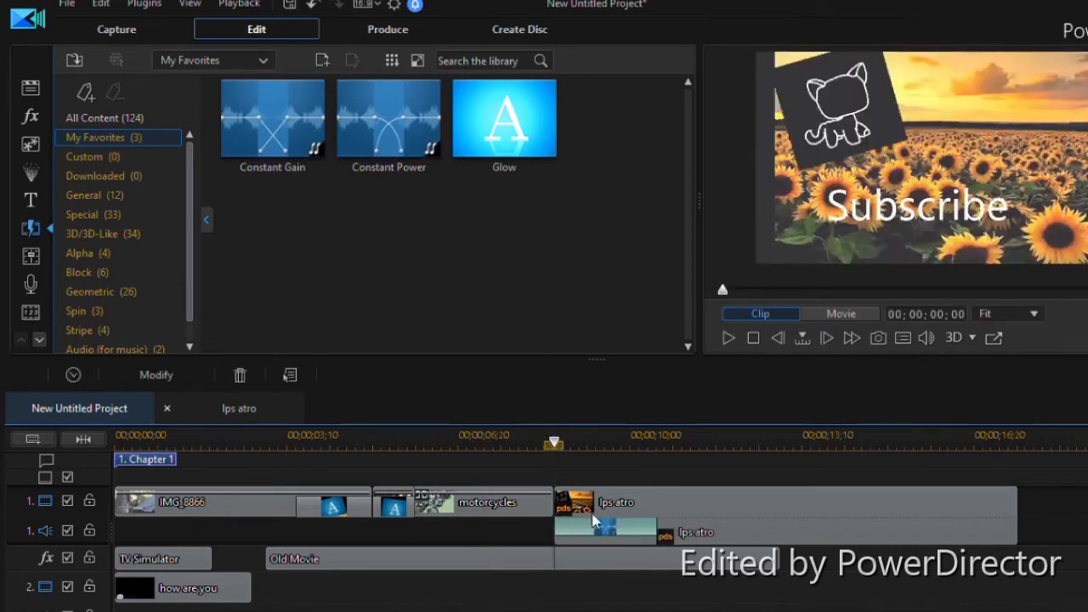
pyautogui.press('space')
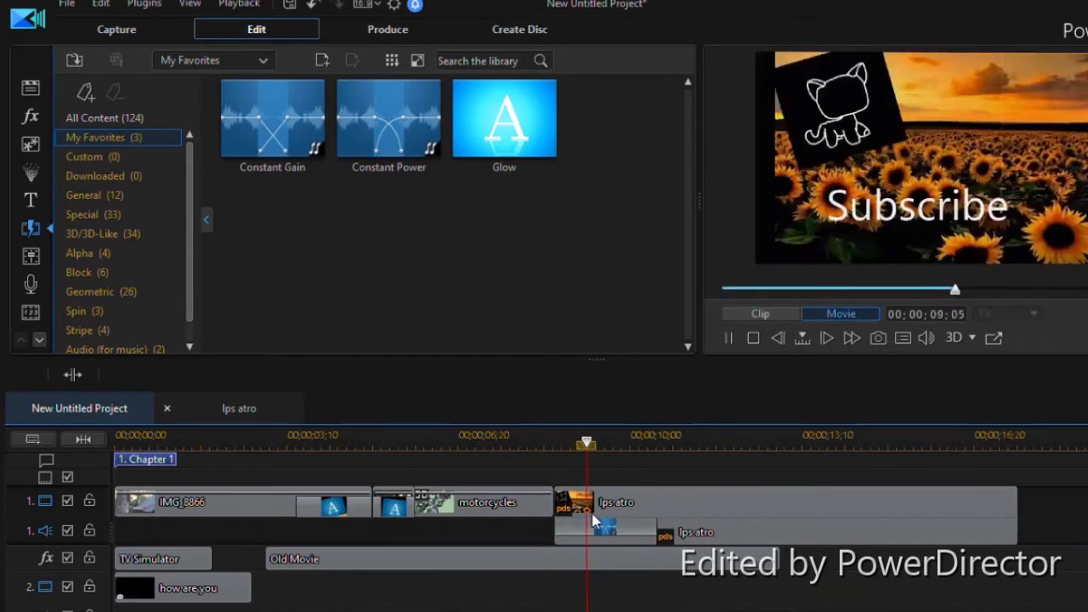
pyautogui.press('space')
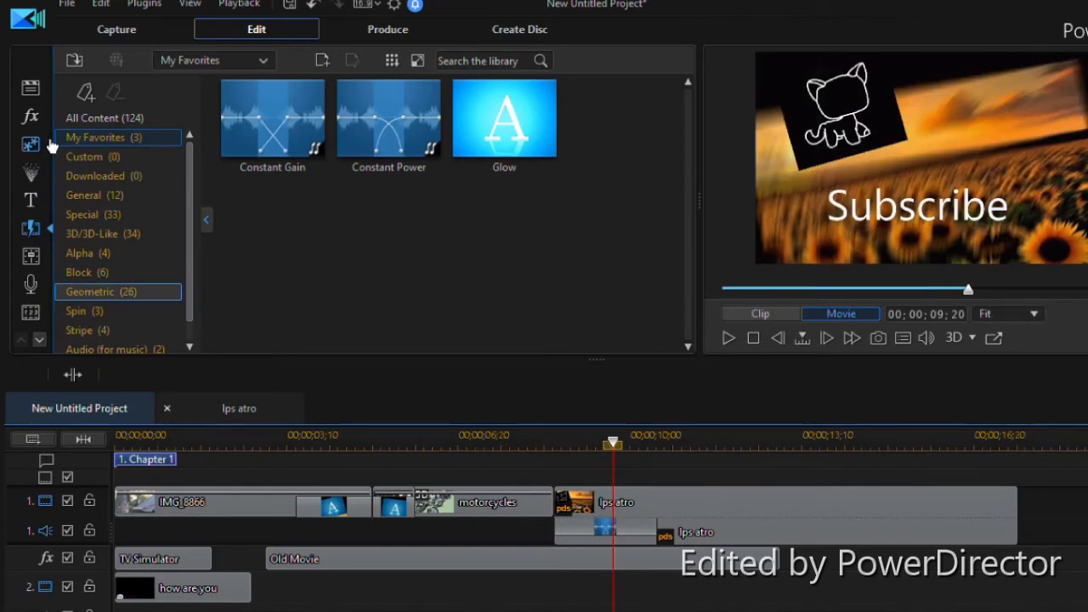
# Look at the audio mixing and voice-over recording settings, and select Chapter 1 in the chapter settings.
pyautogui.click(39, 340)
pyautogui.click(34, 230)
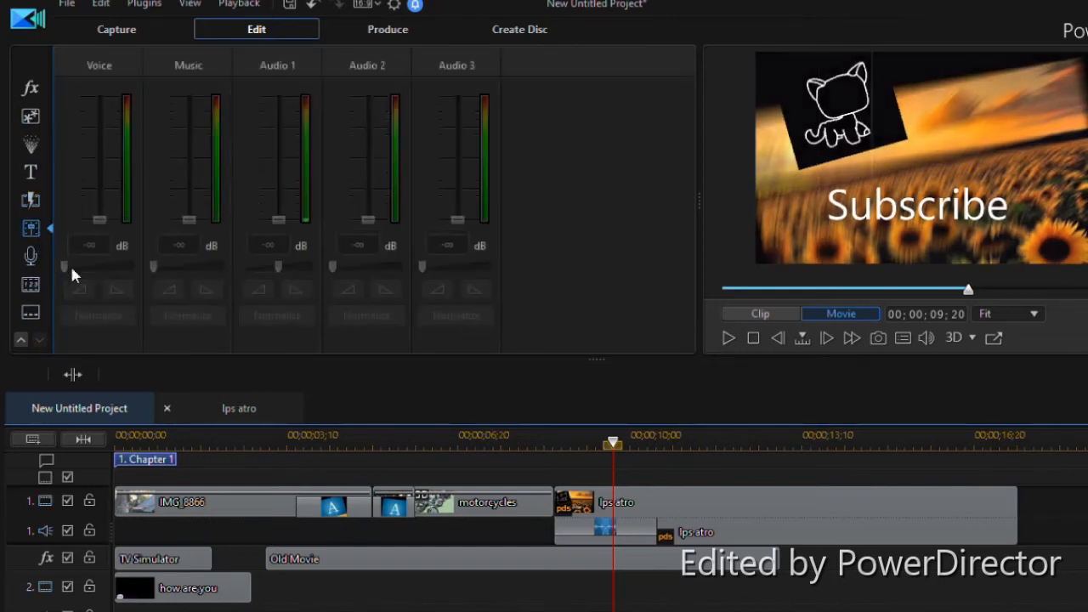
pyautogui.click(40, 262)
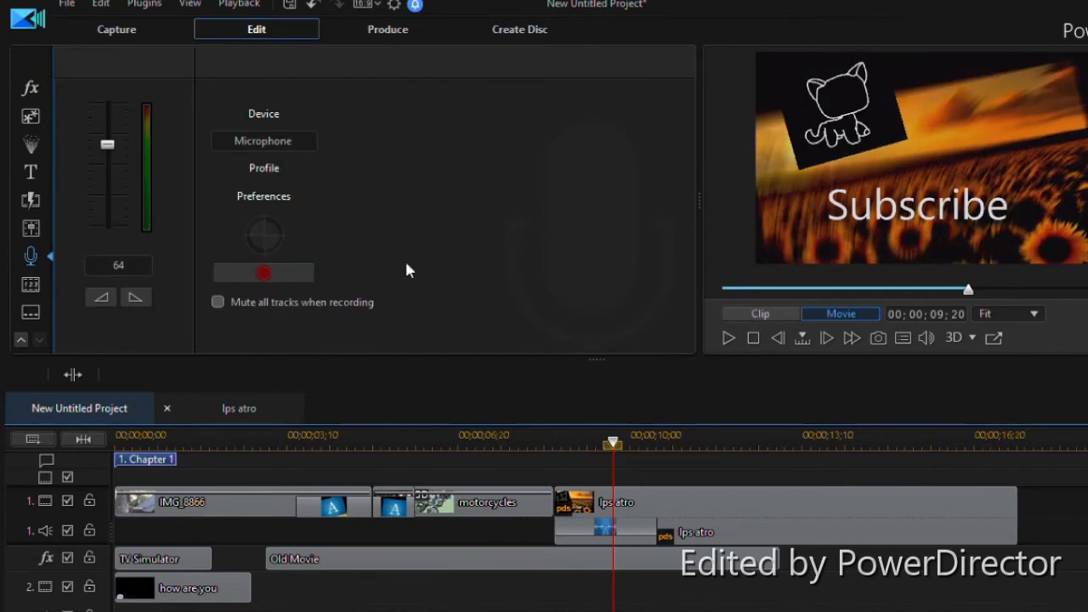
pyautogui.click(41, 282)
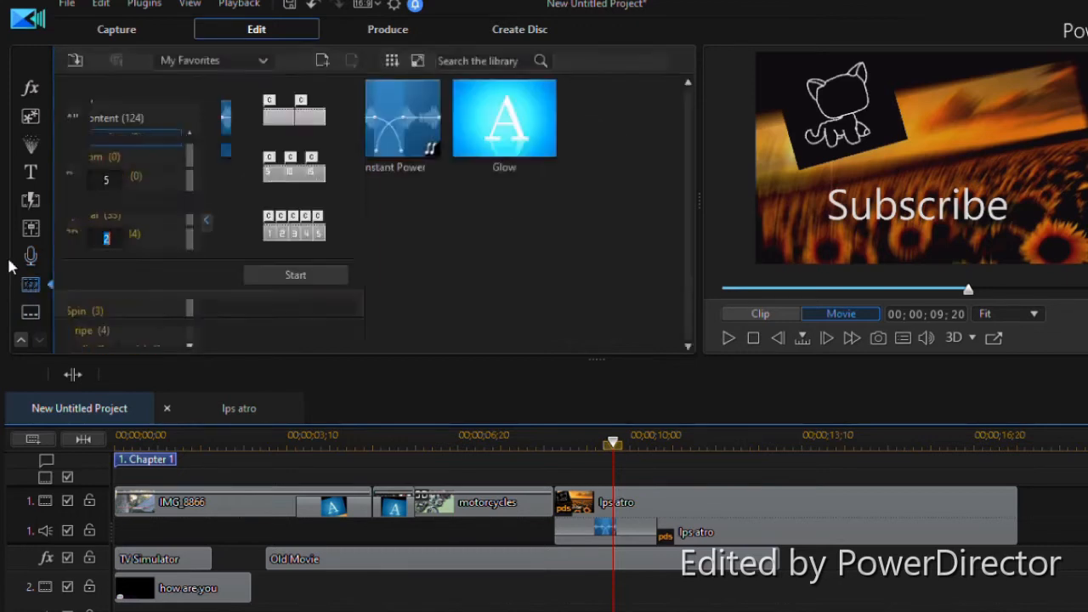
pyautogui.click(467, 169)
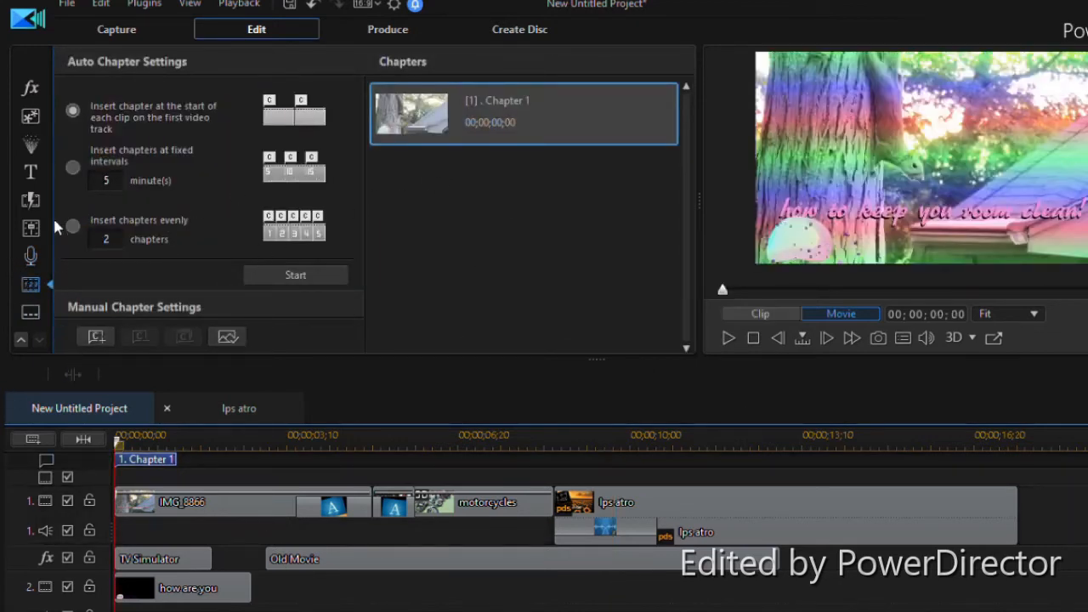
# Show the imported media content and preview the LAKEY INSPIRED clip.
pyautogui.click(20, 339)
pyautogui.click(36, 85)
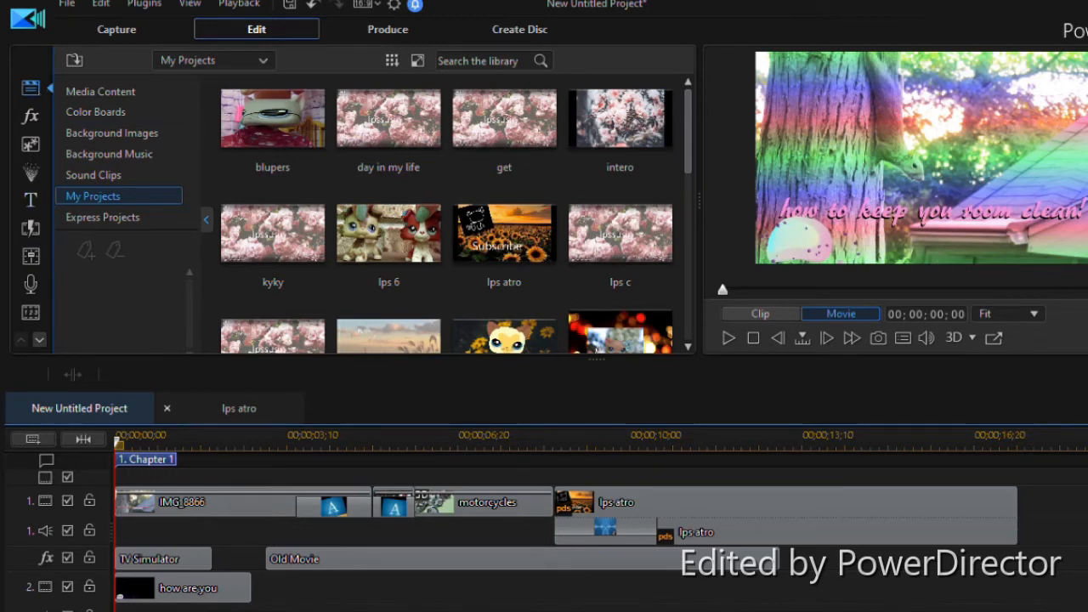
pyautogui.click(143, 91)
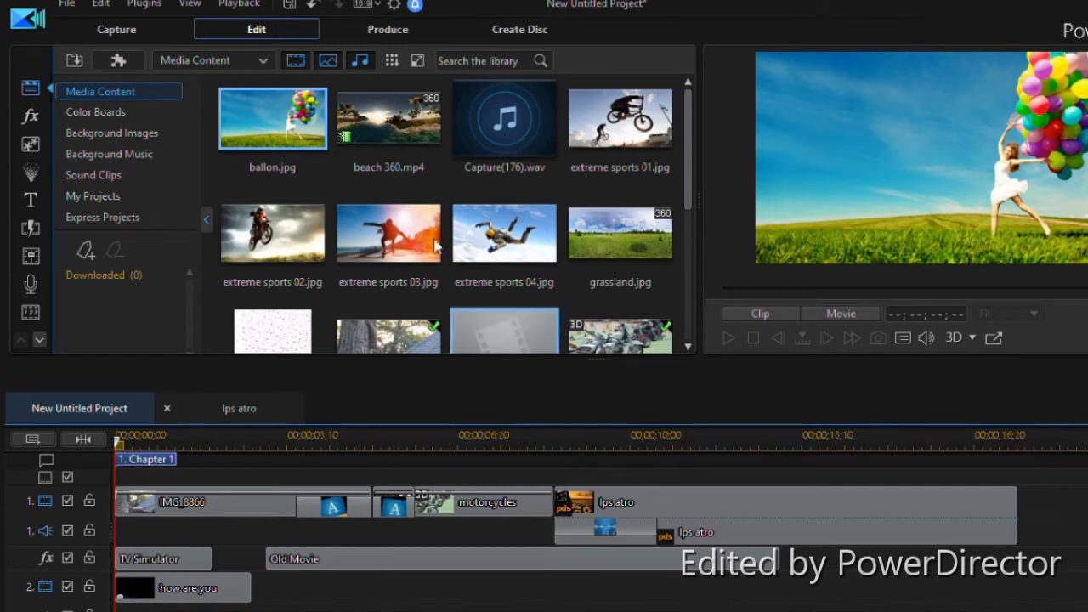
pyautogui.click(504, 339)
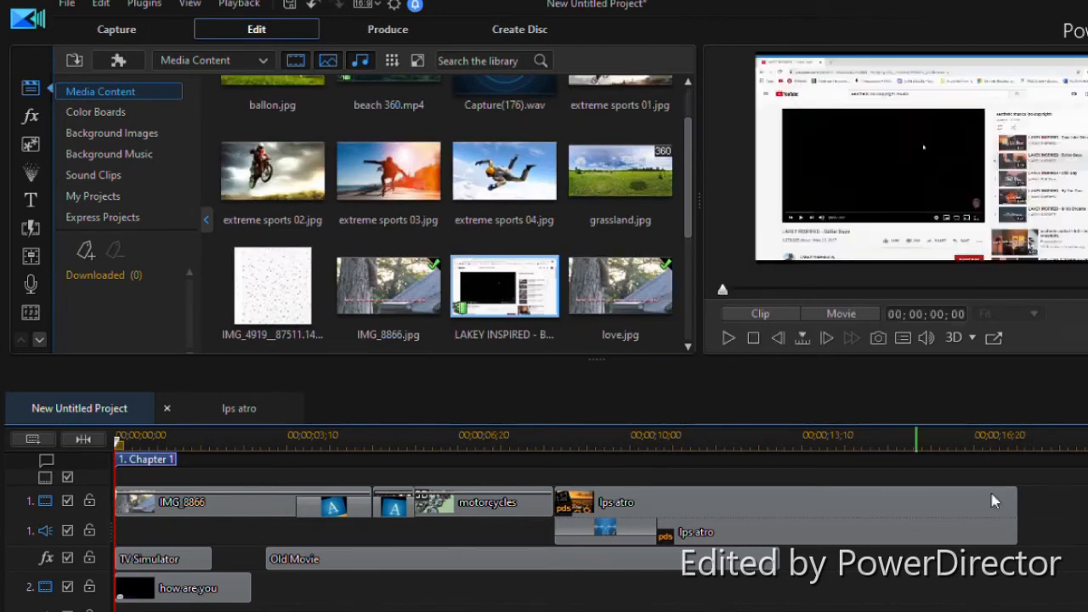
pyautogui.click(728, 338)
pyautogui.click(729, 338)
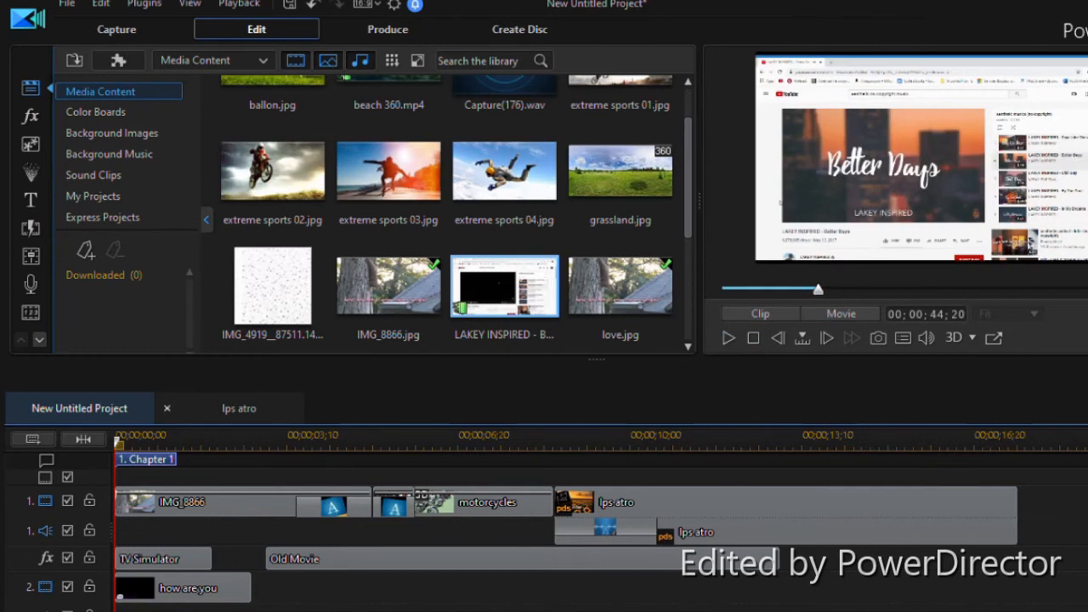
pyautogui.scroll(-2, 600, 544)
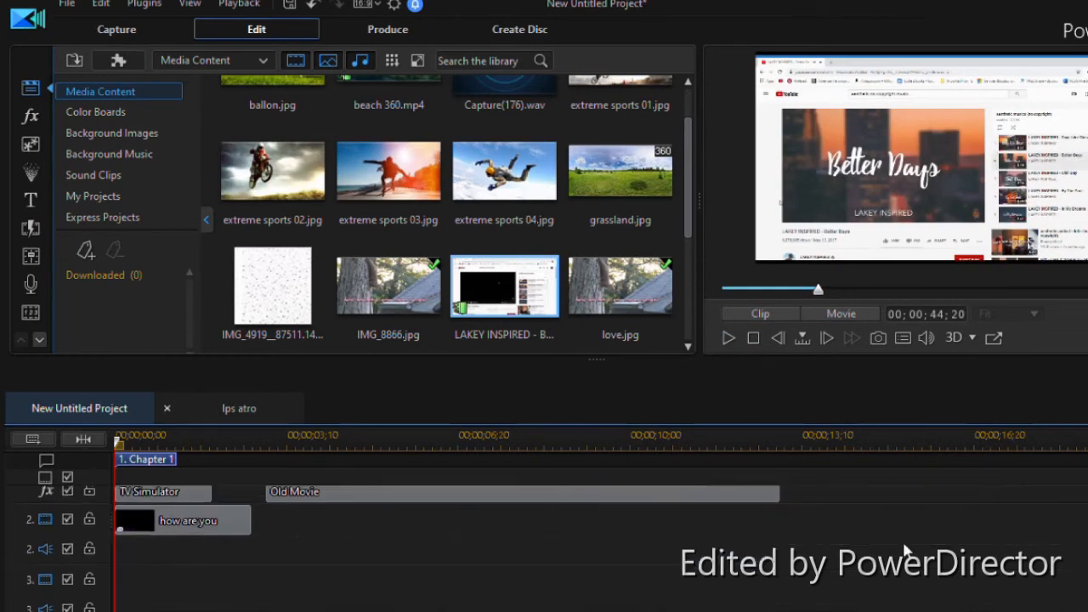
# Place the LAKEY INSPIRED clip at the start of video track 3 and select it.
pyautogui.click(894, 561)
pyautogui.scroll(-1, 651, 518)
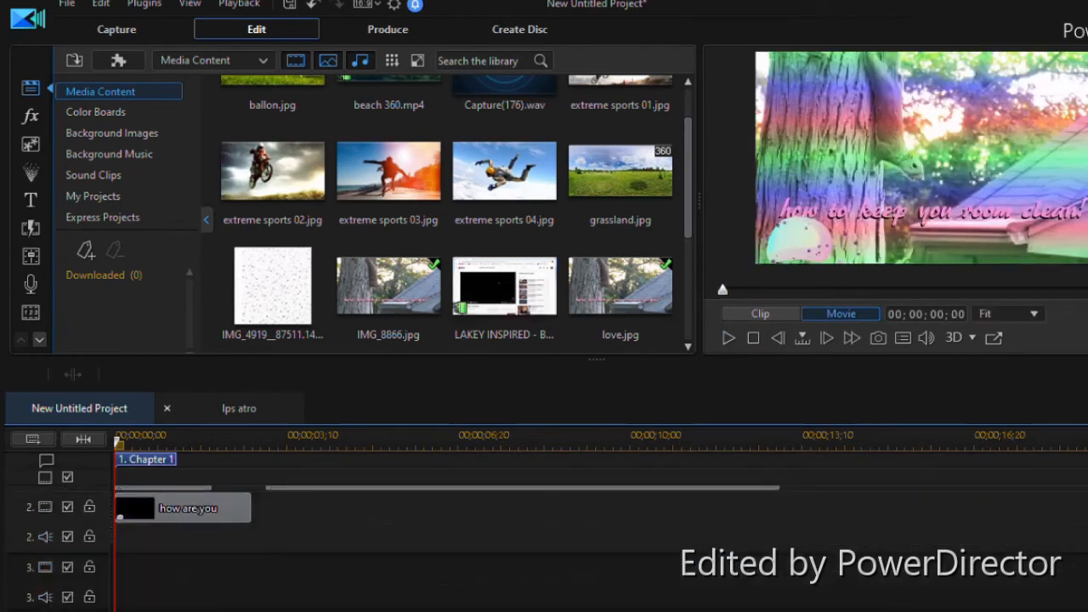
pyautogui.scroll(-2, 600, 536)
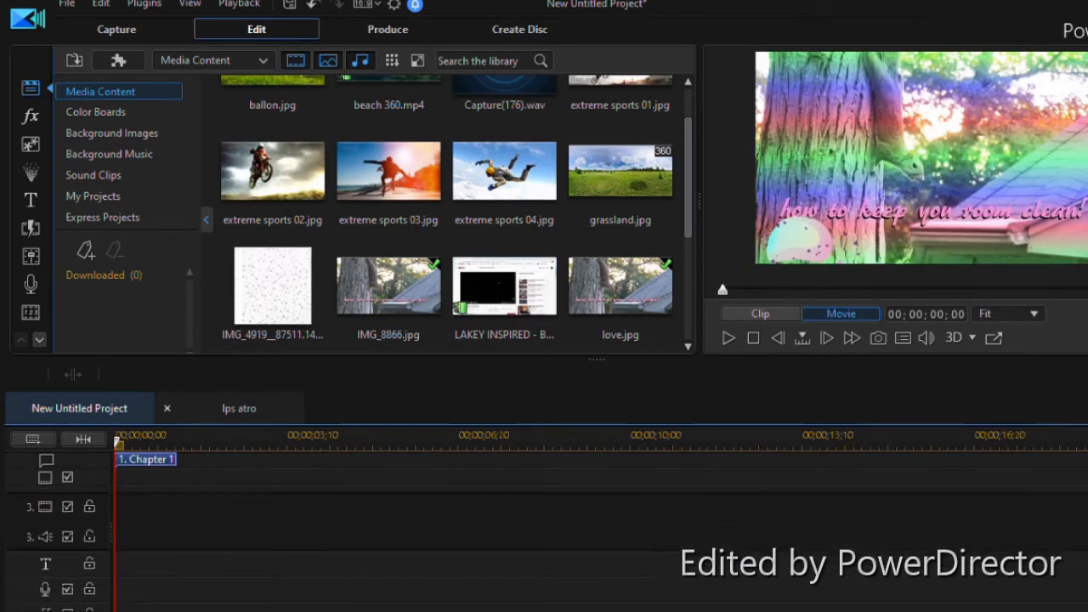
pyautogui.scroll(1, 595, 535)
pyautogui.moveTo(499, 274); pyautogui.dragTo(94, 522)
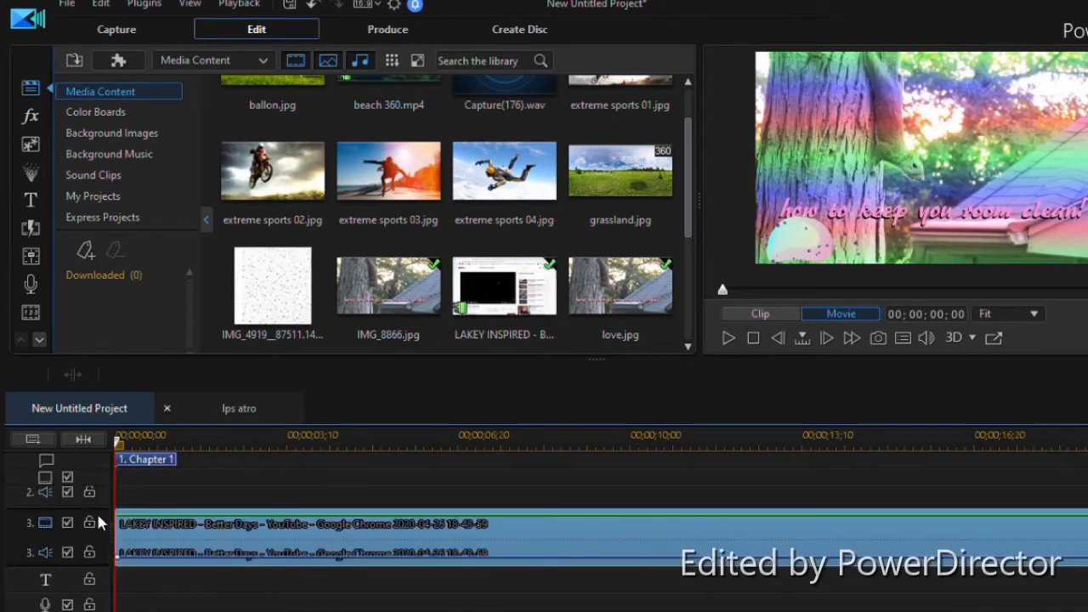
pyautogui.click(574, 522)
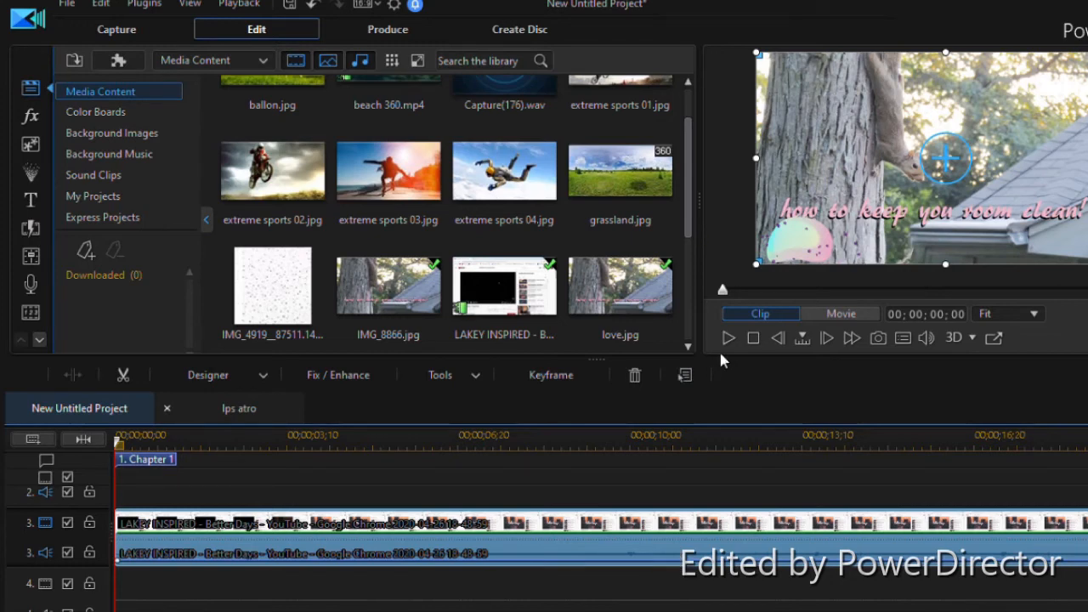
# Shift the LAKEY INSPIRED clip along track 3 to about 4 seconds and return it to the timeline start.
pyautogui.click(336, 444)
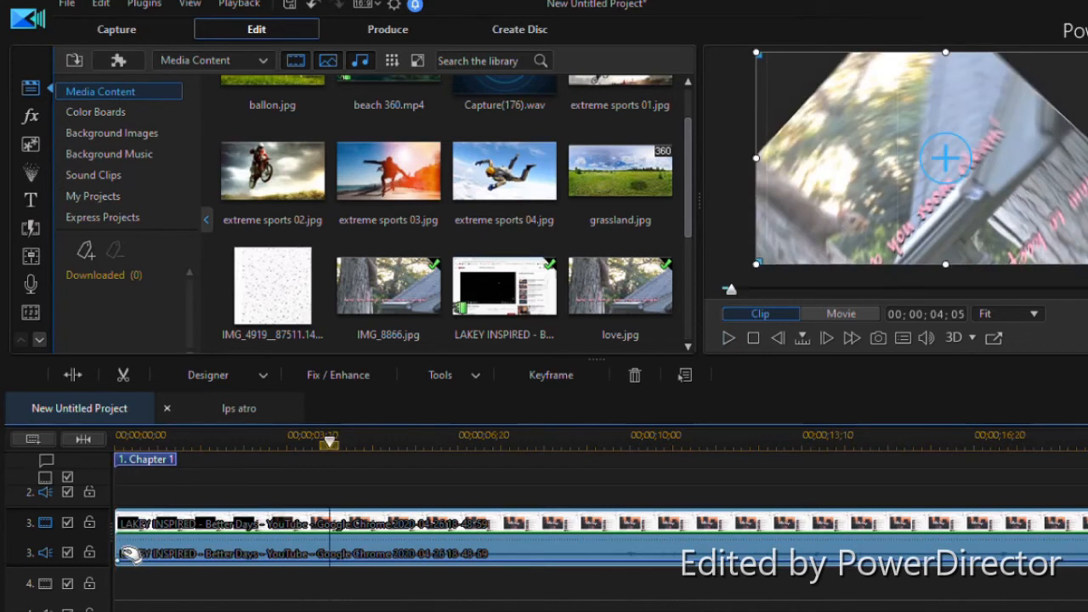
pyautogui.moveTo(128, 532); pyautogui.dragTo(352, 528)
pyautogui.click(714, 531)
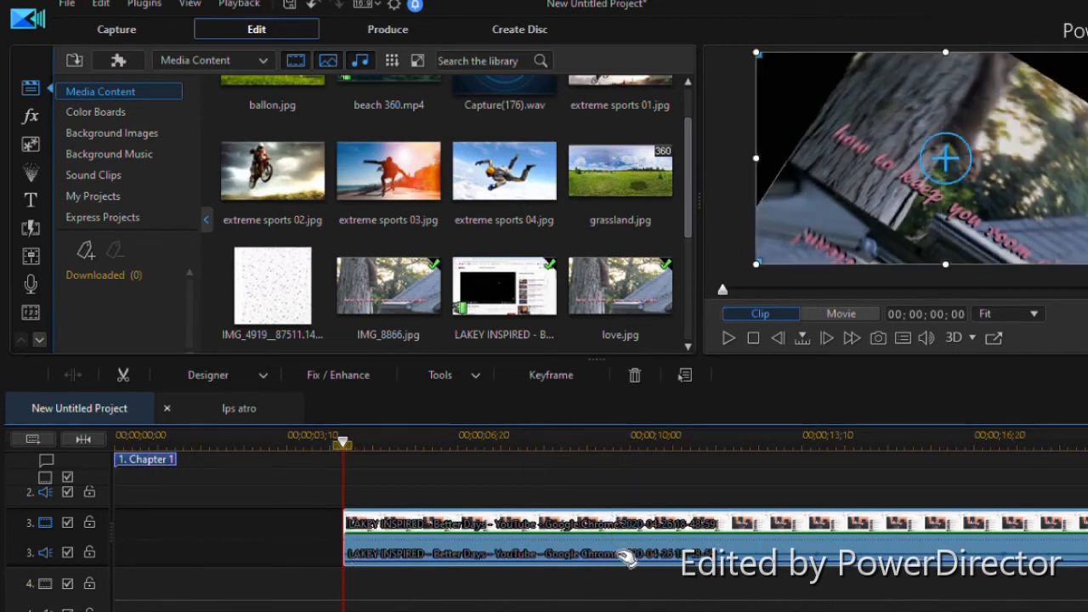
pyautogui.moveTo(627, 557); pyautogui.dragTo(170, 569)
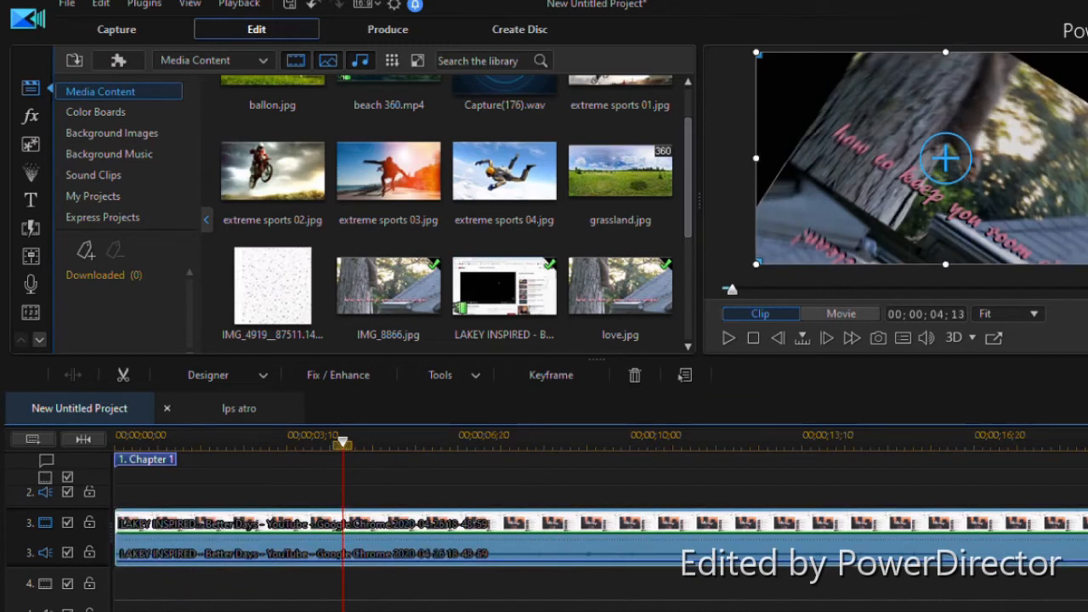
# Trim the end of the LAKEY INSPIRED clip on track 3 to 00;00;18;08.
pyautogui.hscroll(20, 600, 518)
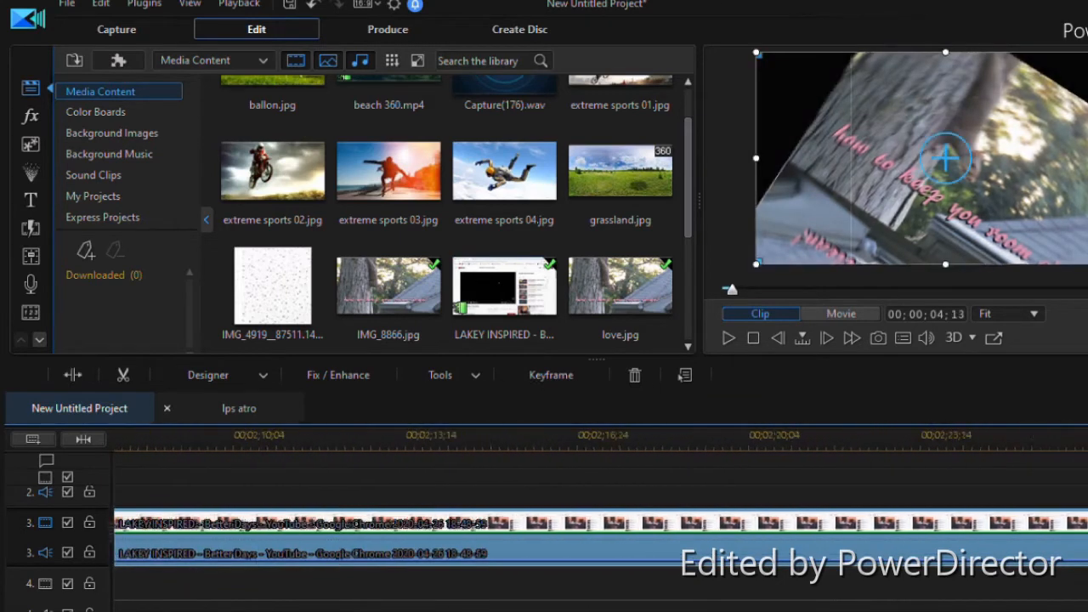
pyautogui.hscroll(5, 600, 536)
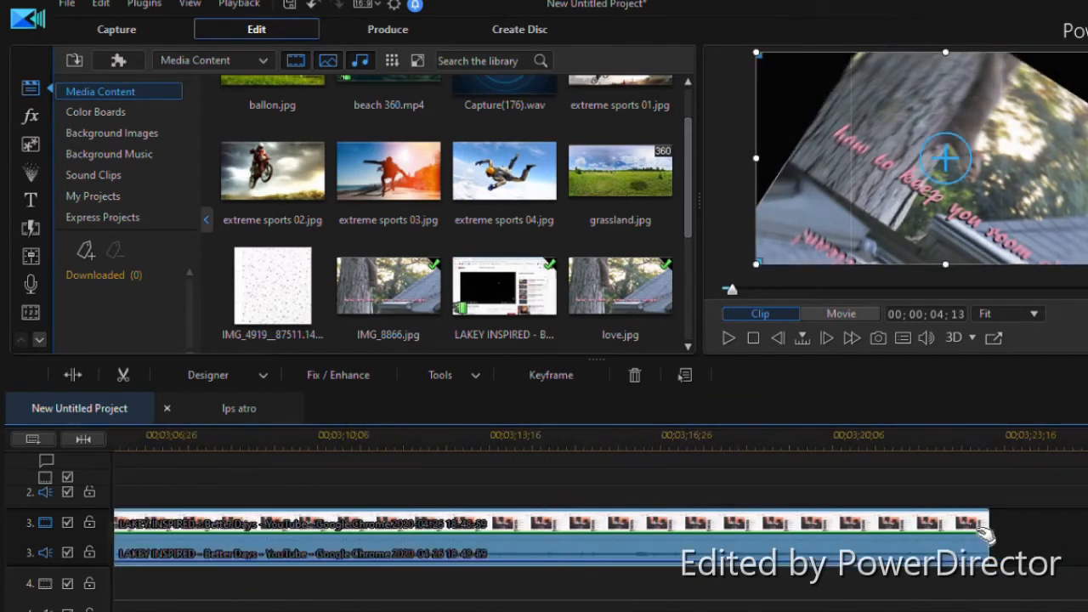
pyautogui.moveTo(998, 550)
pyautogui.mouseDown()
pyautogui.moveTo(11, 559)
pyautogui.moveTo(10, 585)
pyautogui.moveTo(9, 575)
pyautogui.moveTo(139, 549)
pyautogui.moveTo(313, 543)
pyautogui.moveTo(1076, 544)
pyautogui.mouseUp()
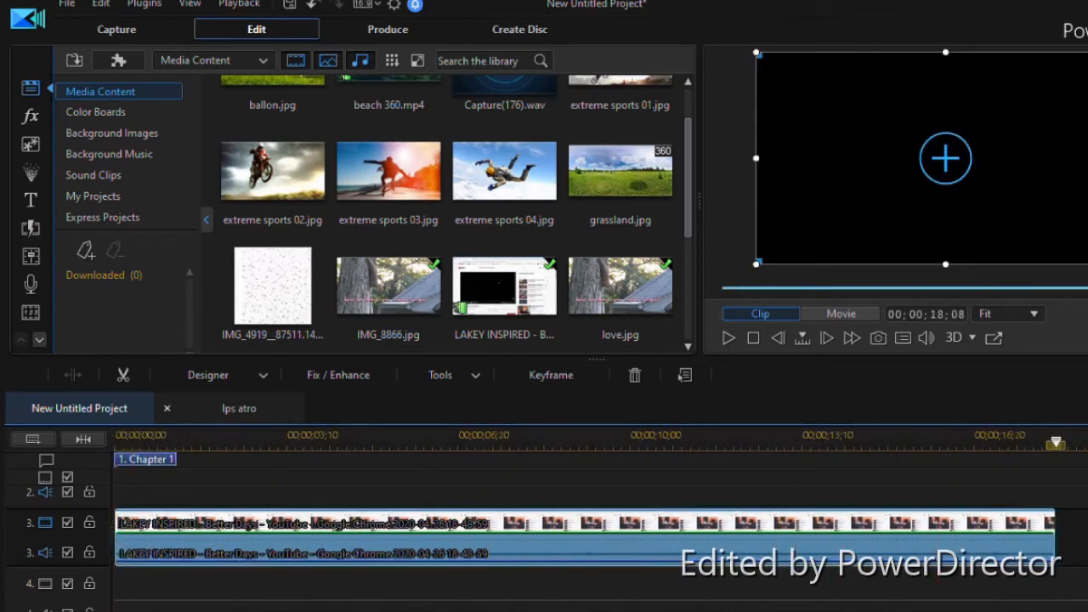
pyautogui.scroll(4, 600, 544)
pyautogui.scroll(-2, 600, 544)
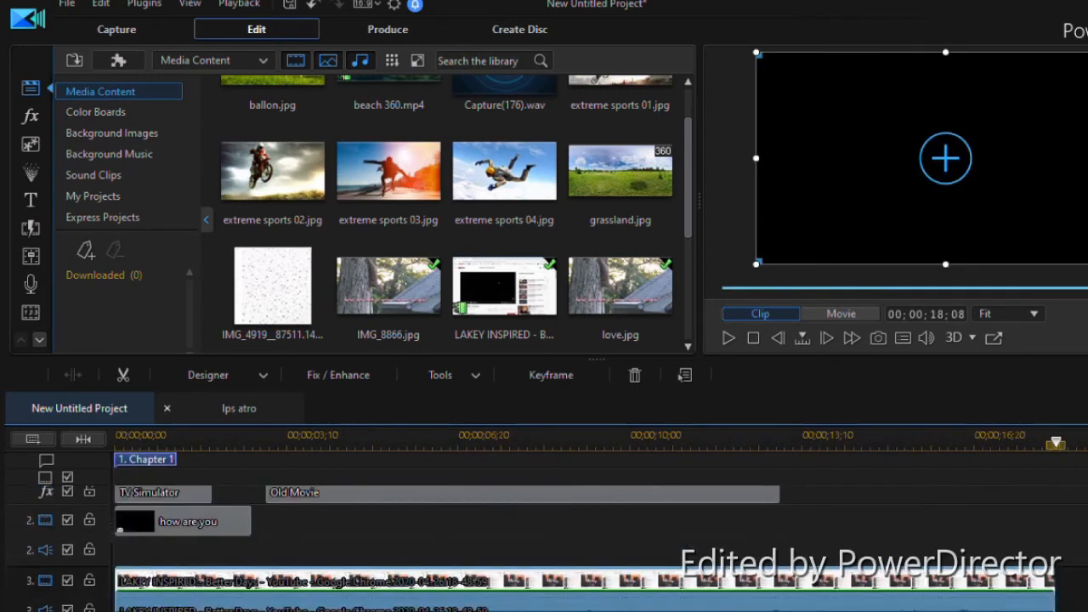
pyautogui.scroll(-1, 1061, 587)
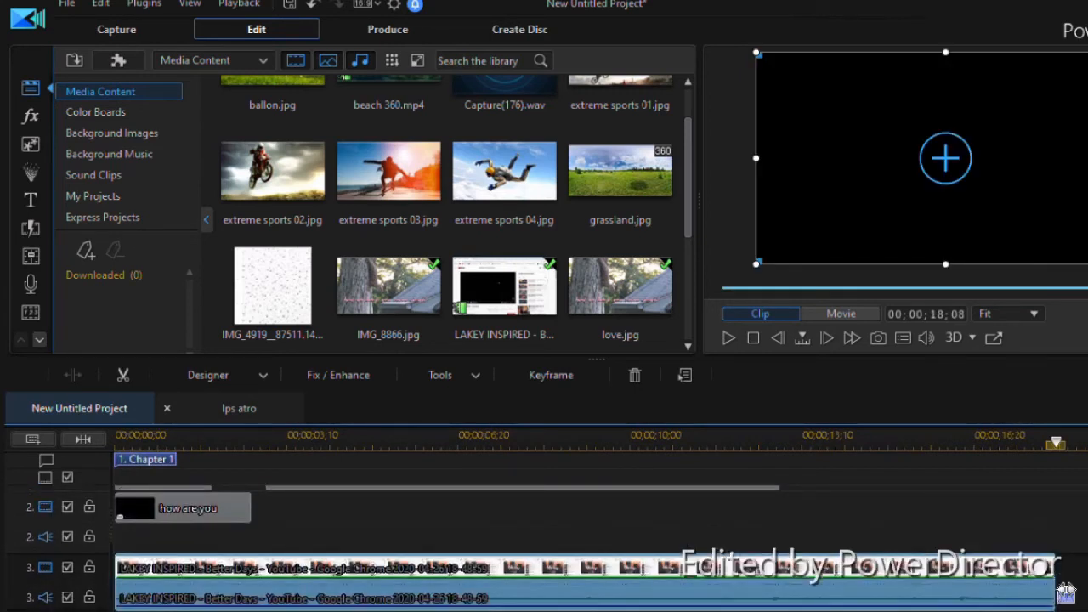
pyautogui.moveTo(1055, 586); pyautogui.dragTo(1067, 587)
pyautogui.scroll(3, 1076, 513)
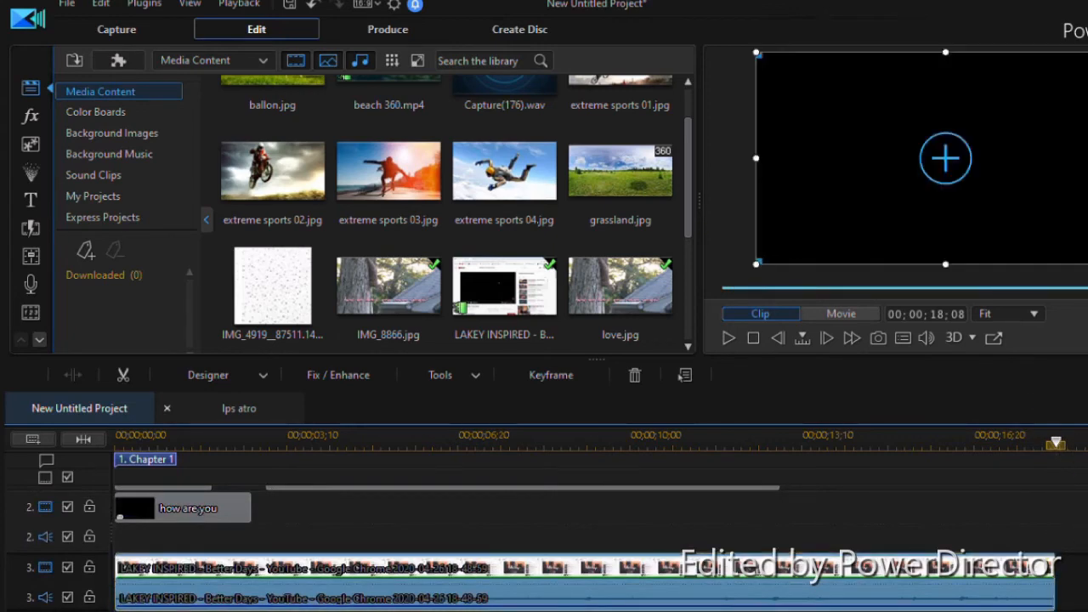
# Try shrinking, enlarging and repositioning the selected clip's frame in the preview at 00;00;00;24, returning it to nearly full frame.
pyautogui.click(121, 452)
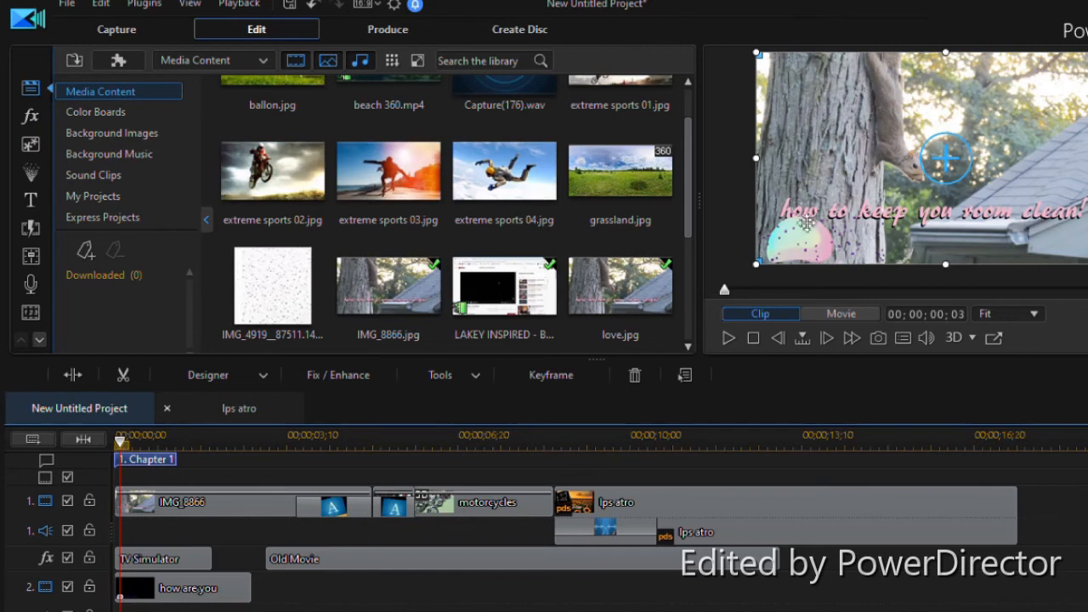
pyautogui.click(344, 442)
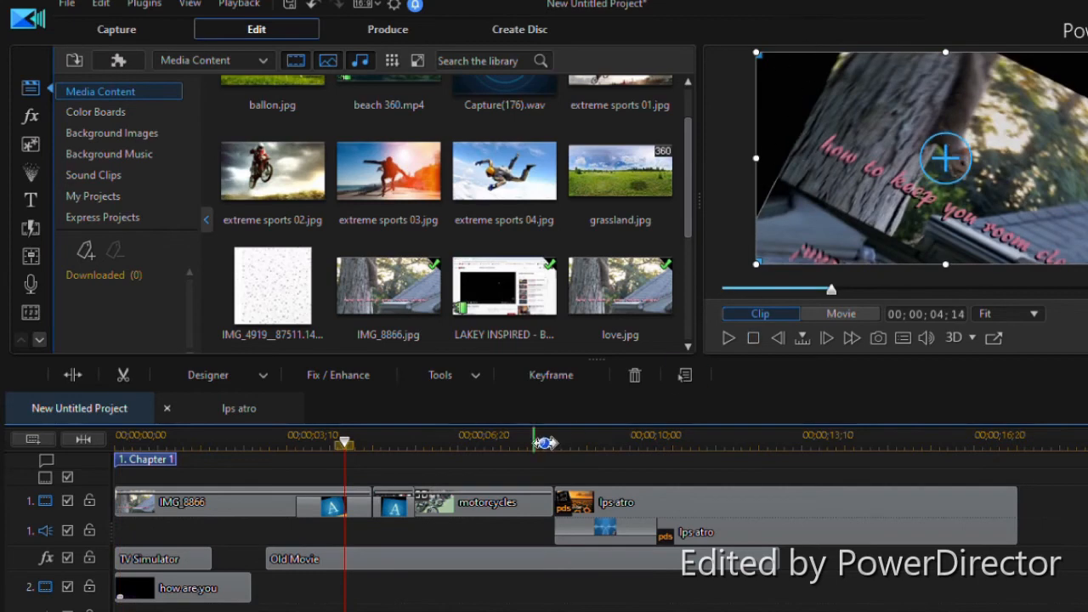
pyautogui.click(153, 489)
pyautogui.click(153, 491)
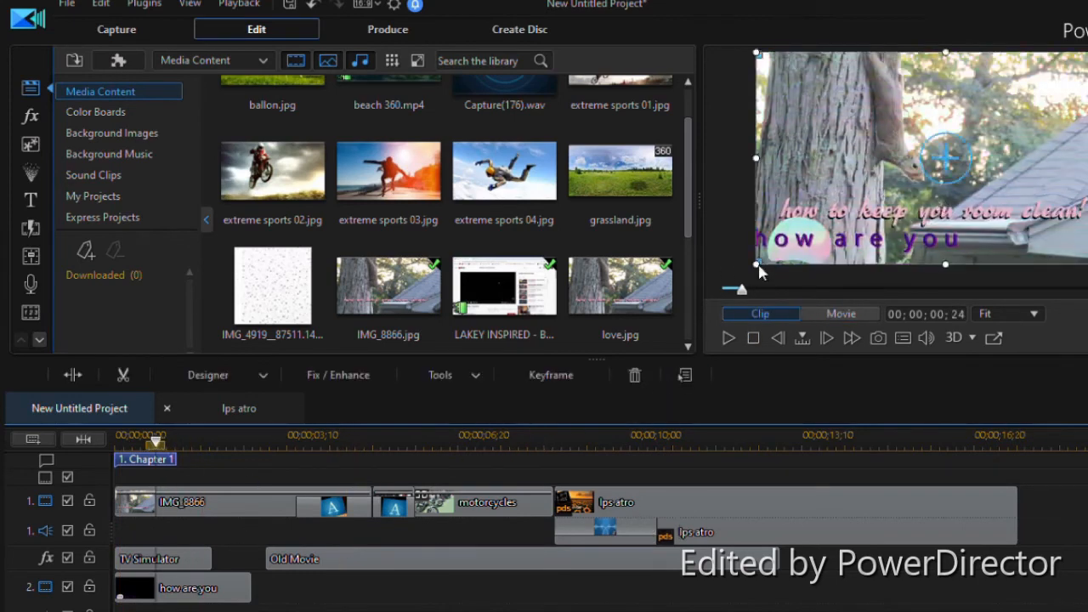
pyautogui.moveTo(763, 266); pyautogui.dragTo(1043, 152)
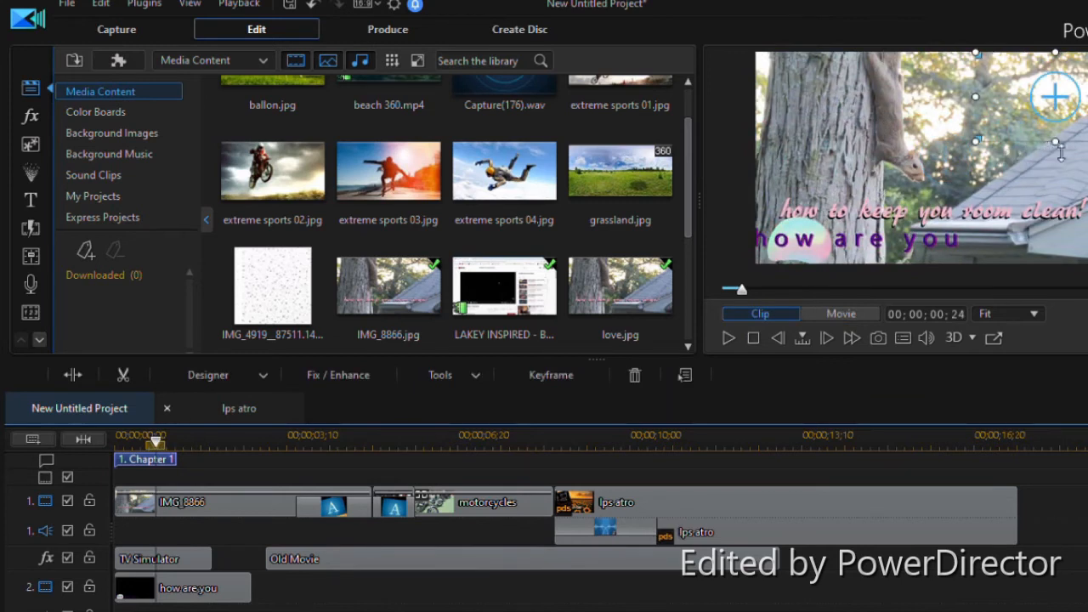
pyautogui.moveTo(1056, 141); pyautogui.dragTo(1053, 271)
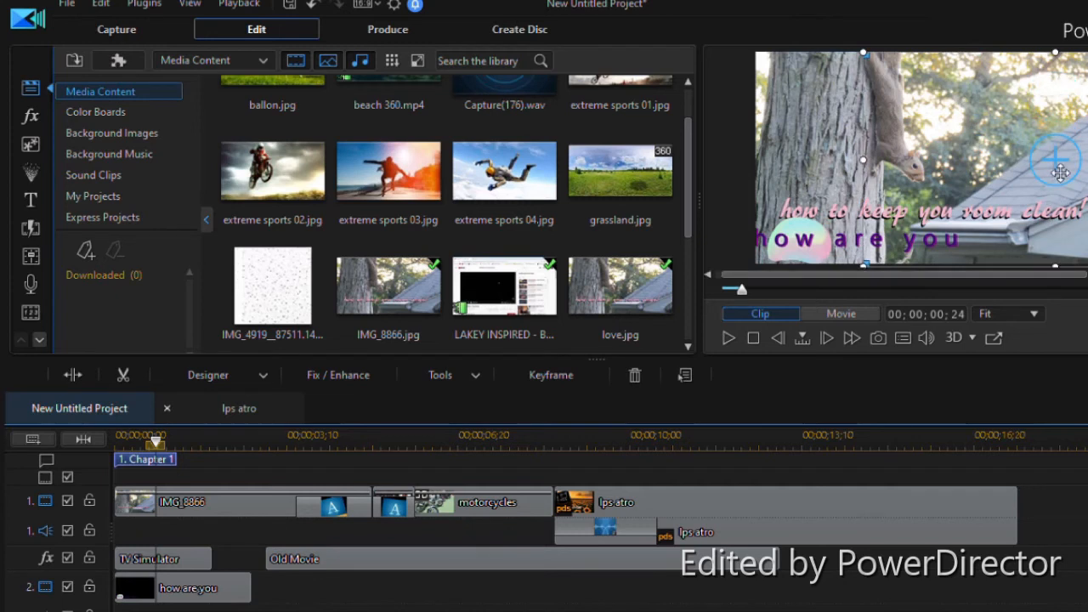
pyautogui.moveTo(1060, 172); pyautogui.dragTo(896, 182)
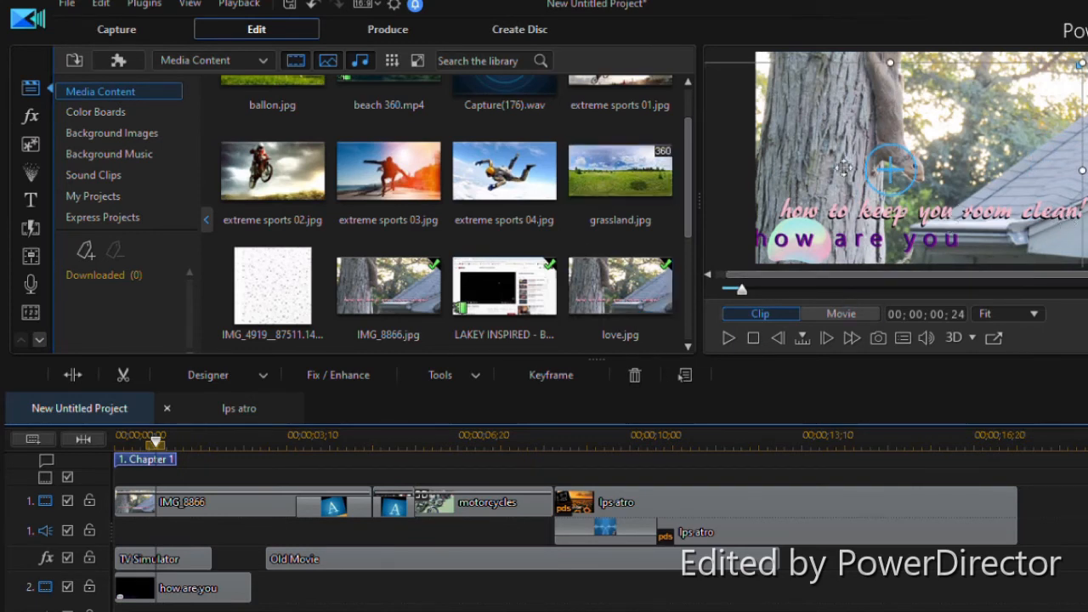
pyautogui.moveTo(903, 176); pyautogui.dragTo(956, 165)
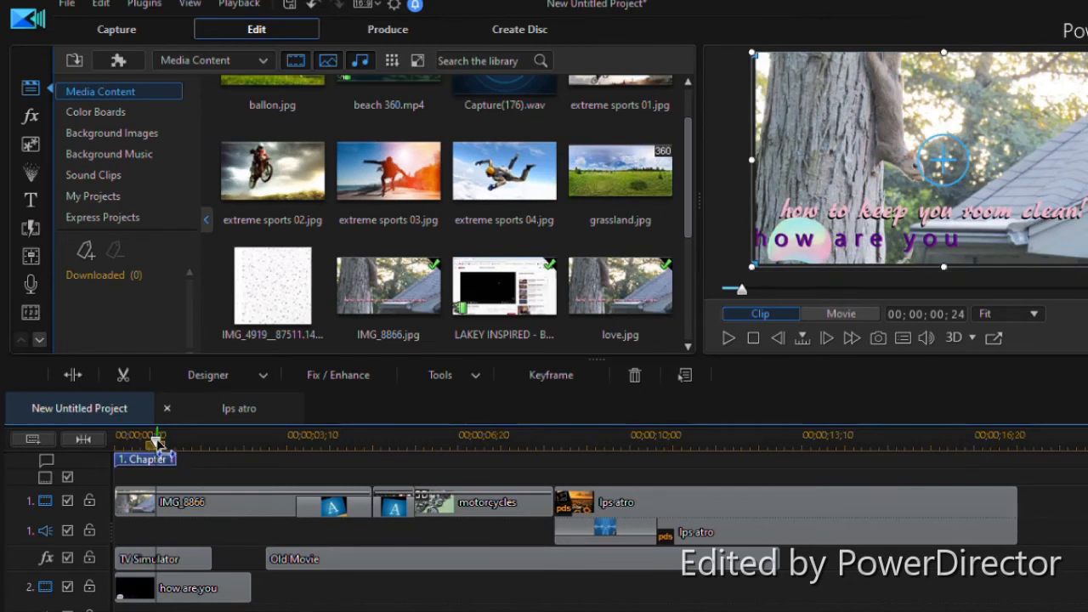
# Preview the whole movie from the beginning into the lps atro clip, and pause playback.
pyautogui.moveTo(156, 440); pyautogui.dragTo(30, 463)
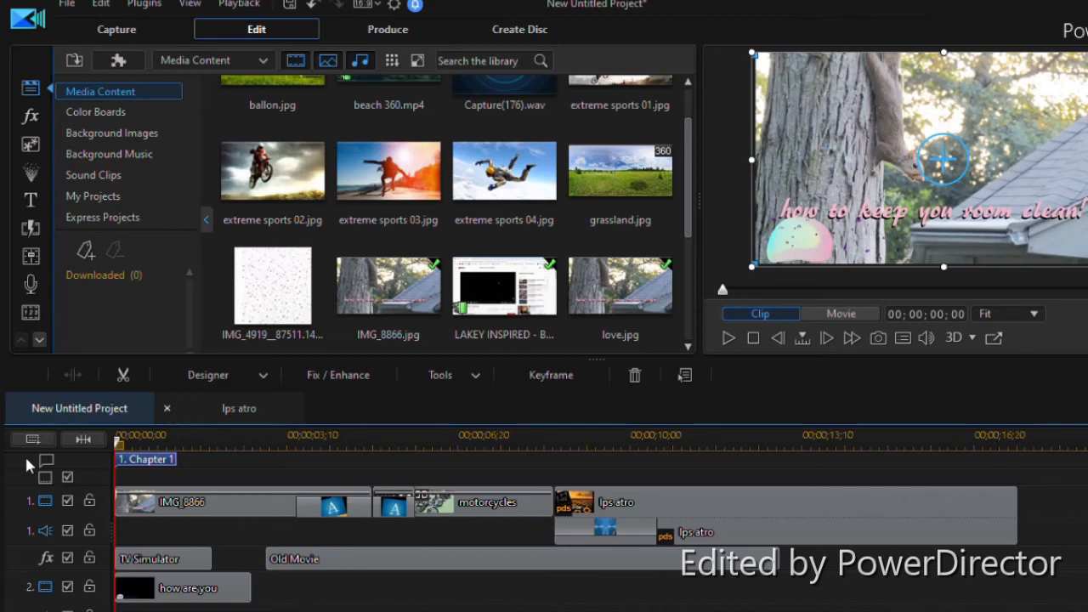
pyautogui.press('space')
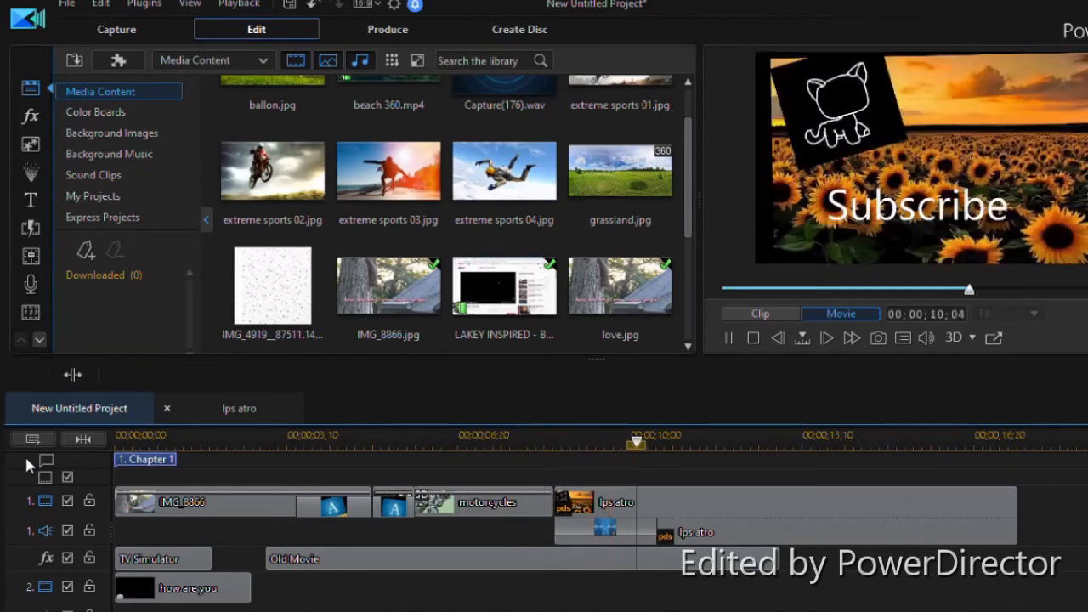
pyautogui.press('space')
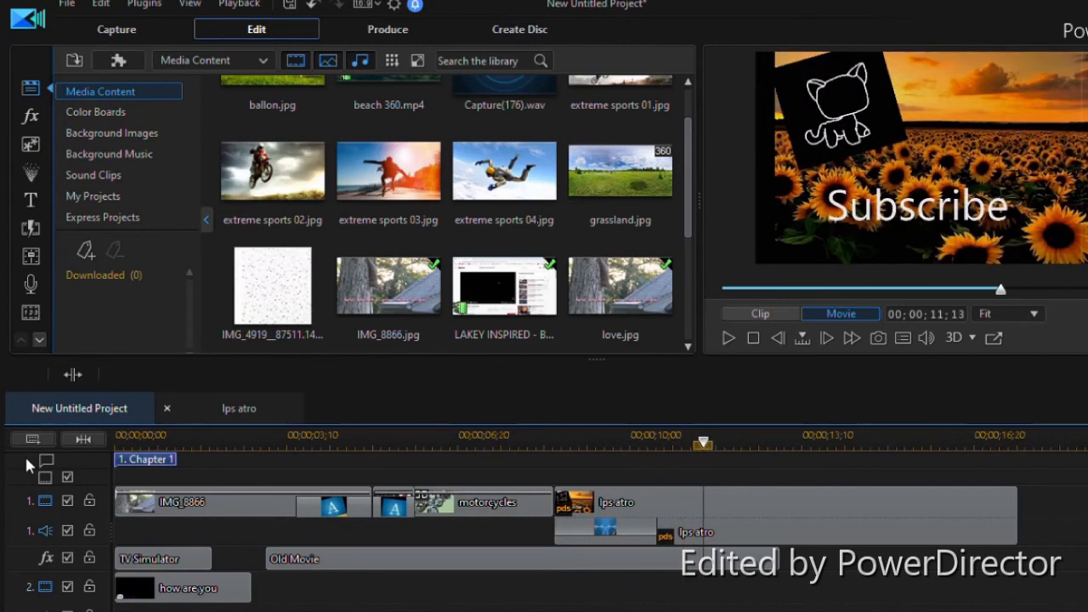
# Open the online YouTube production settings and set the video title to "test".
pyautogui.click(399, 31)
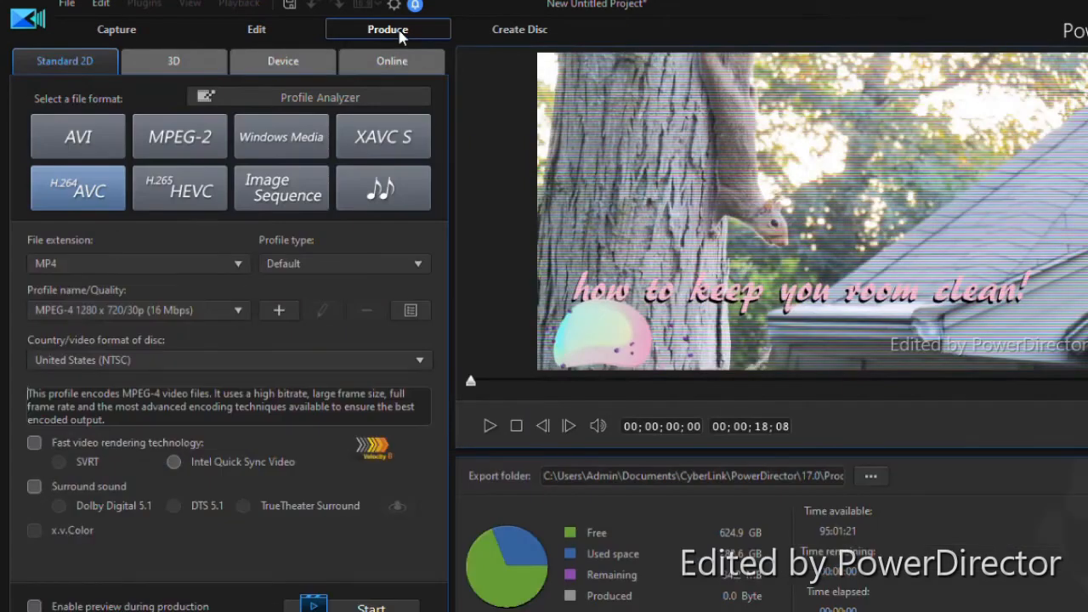
pyautogui.click(415, 60)
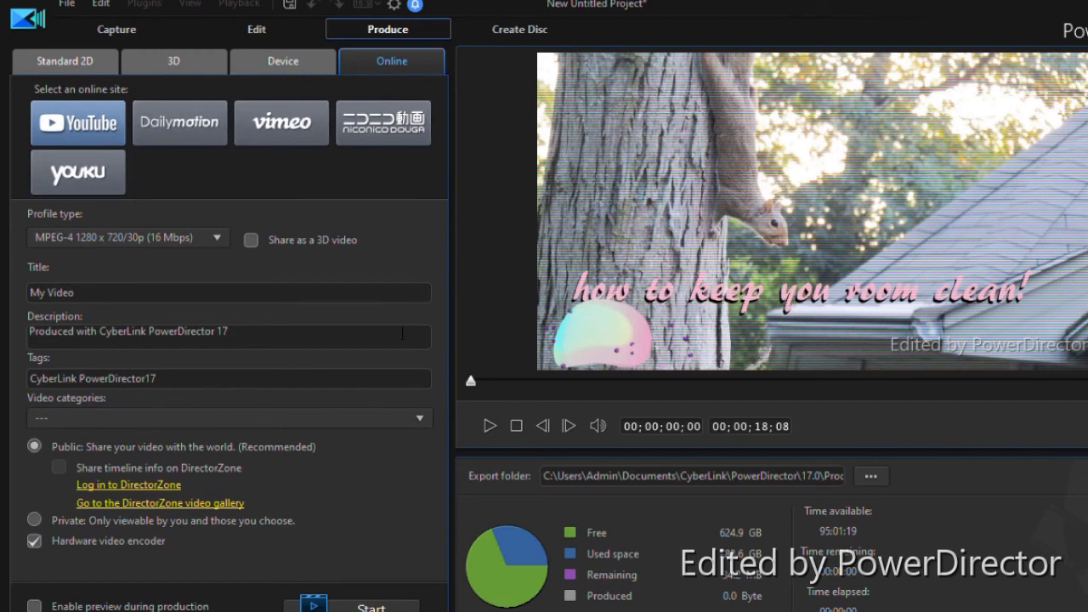
pyautogui.press('BackSpace')
pyautogui.press('BackSpace')
pyautogui.press('BackSpace')
pyautogui.press('BackSpace')
pyautogui.press('BackSpace')
pyautogui.press('BackSpace')
pyautogui.press('BackSpace')
pyautogui.press('BackSpace')
pyautogui.write('test')
# Append "ghq" to the end of the YouTube video description.
pyautogui.click(310, 337)
pyautogui.write('ghqeobyjtvo')
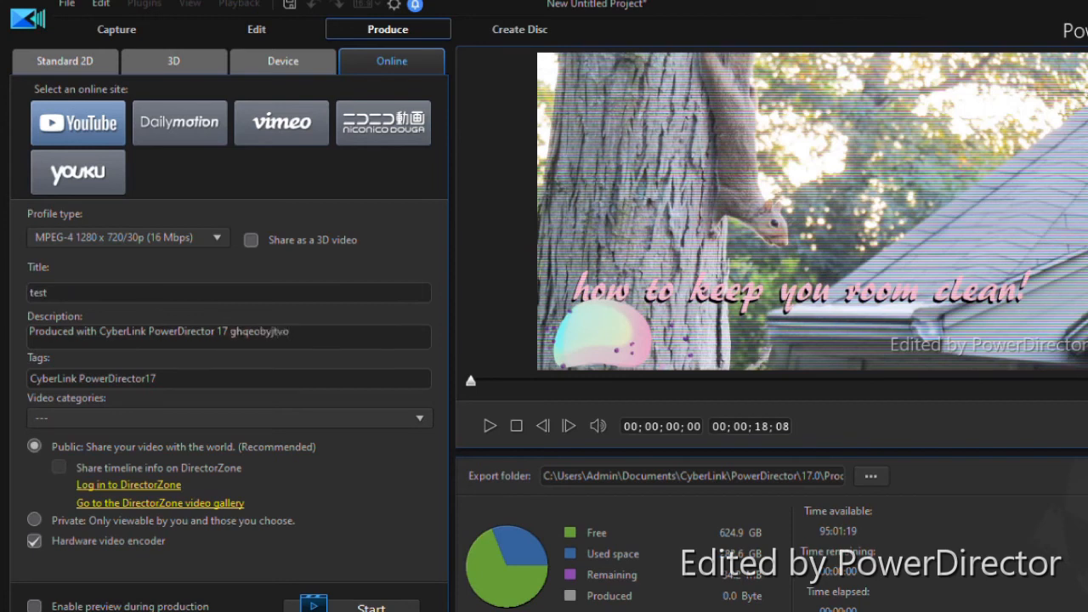
pyautogui.press('BackSpace')
pyautogui.press('BackSpace')
pyautogui.press('BackSpace')
pyautogui.press('BackSpace')
pyautogui.press('BackSpace')
pyautogui.press('BackSpace')
pyautogui.press('BackSpace')
pyautogui.press('BackSpace')
# Set the video category to Entertainment and return to the editing workspace.
pyautogui.click(272, 502)
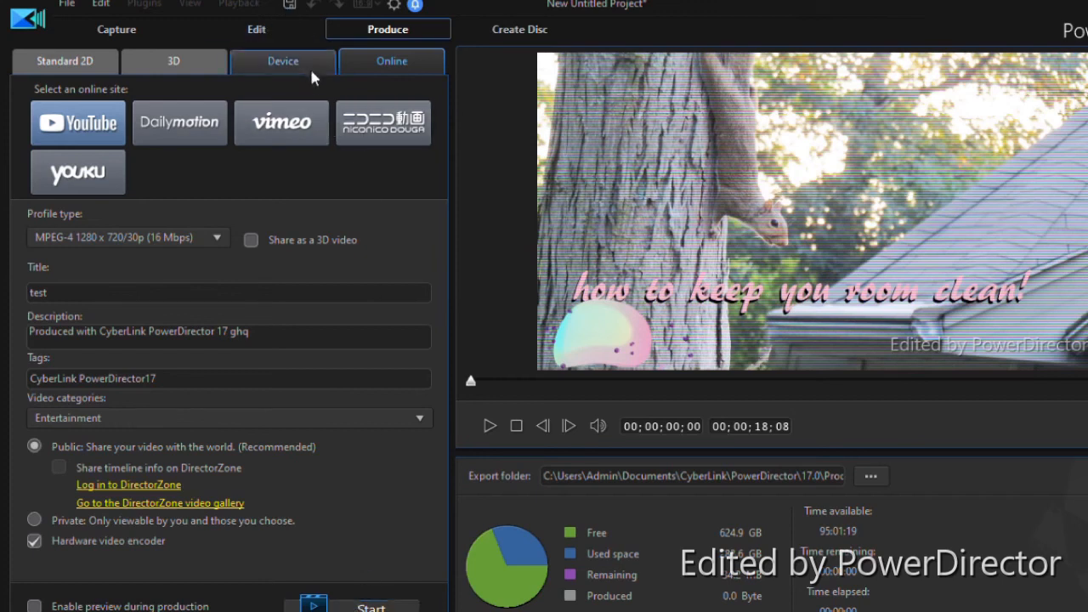
pyautogui.click(273, 39)
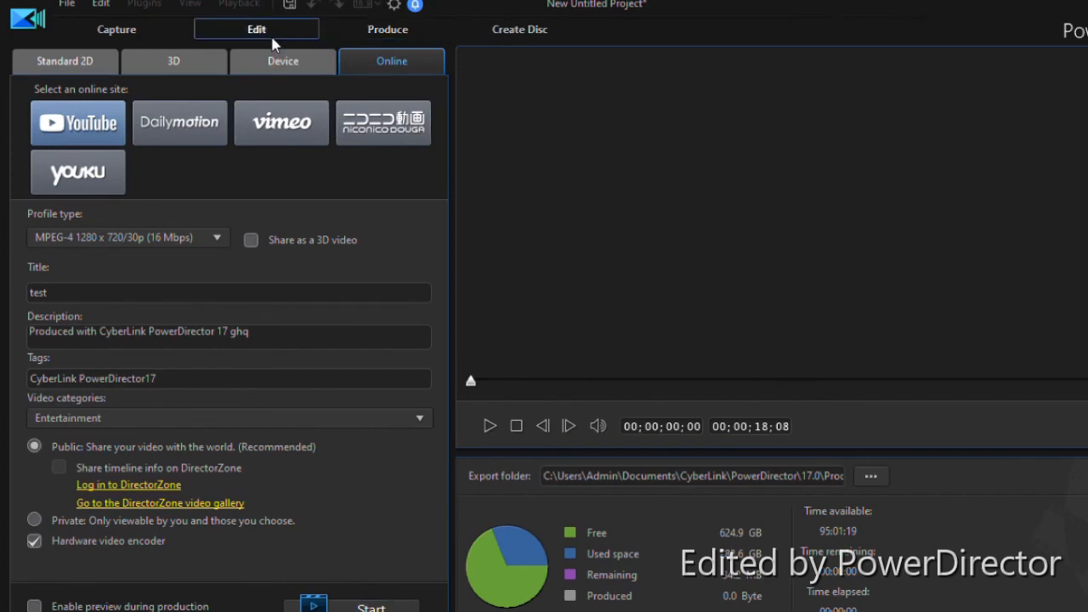